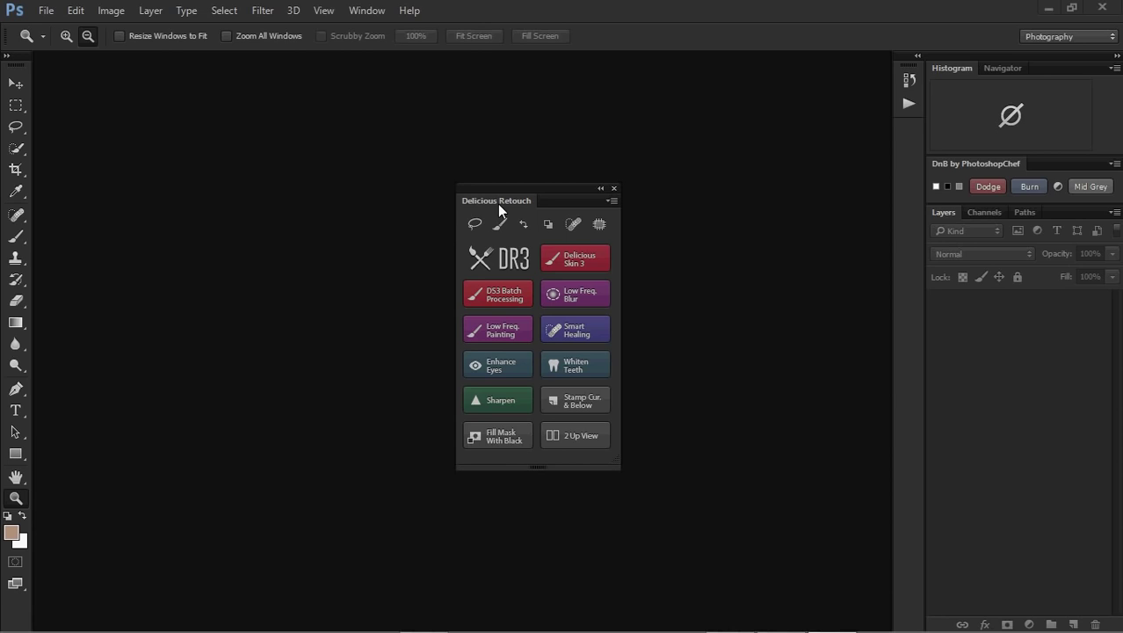
Dock the Delicious Retouch 3 panel into the right-hand dock as a narrow column of buttons
{"action": "left_click_drag", "start_coordinate": [498, 204], "coordinate": [884, 171]}
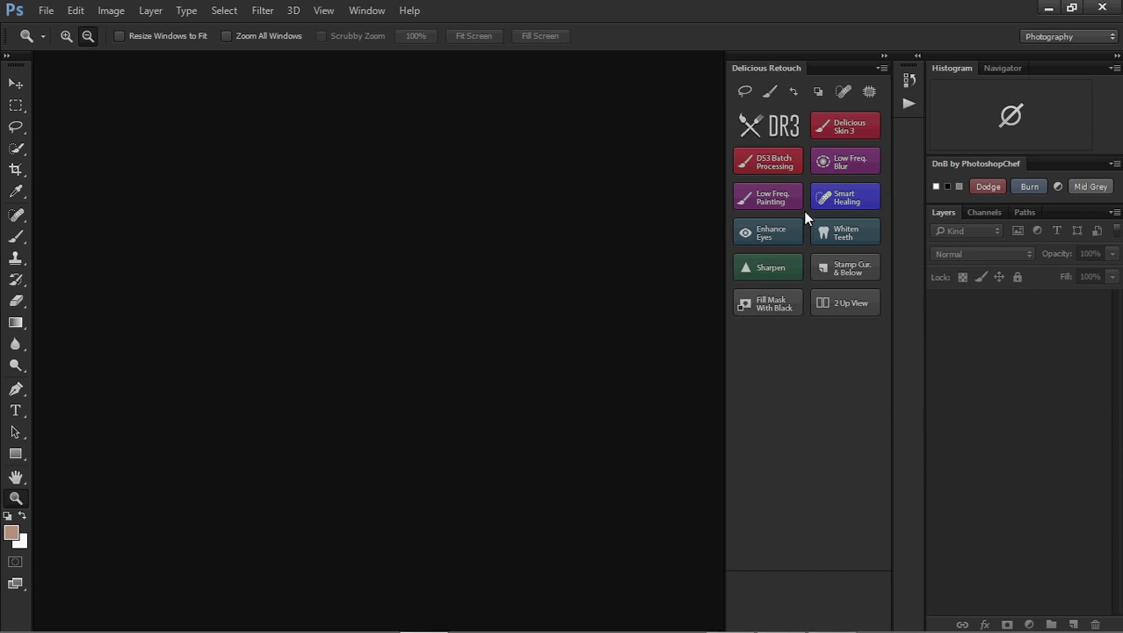
{"action": "left_click_drag", "start_coordinate": [727, 273], "coordinate": [802, 273]}
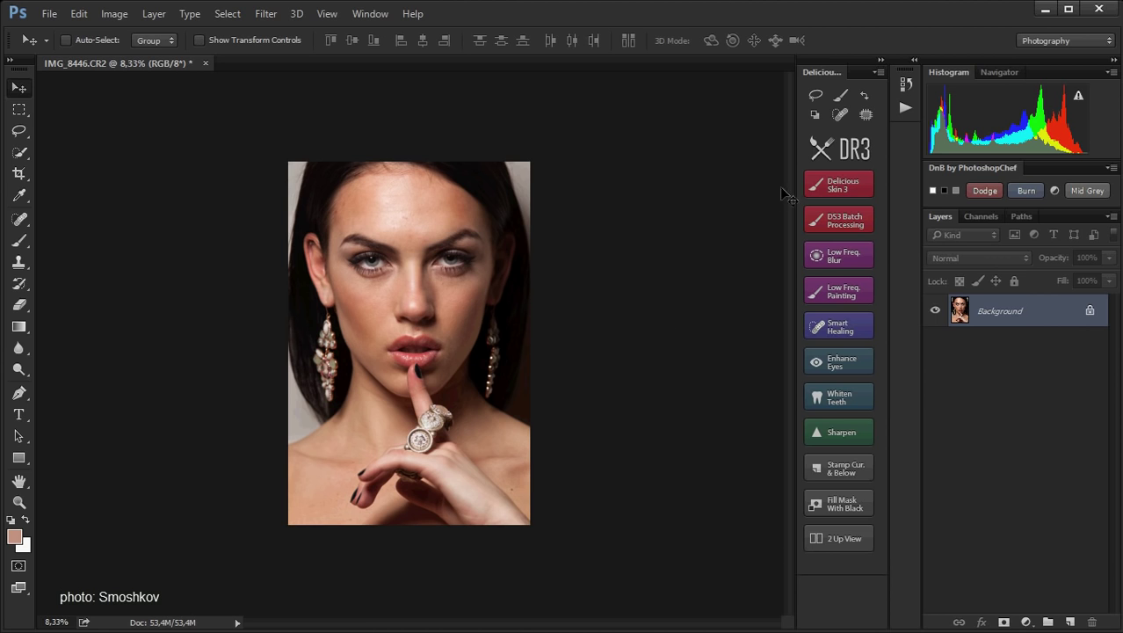
Run Delicious Skin 3 on the entire image, fitting the measuring ellipse to the face for a 119 px radius
{"action": "left_click", "coordinate": [833, 185]}
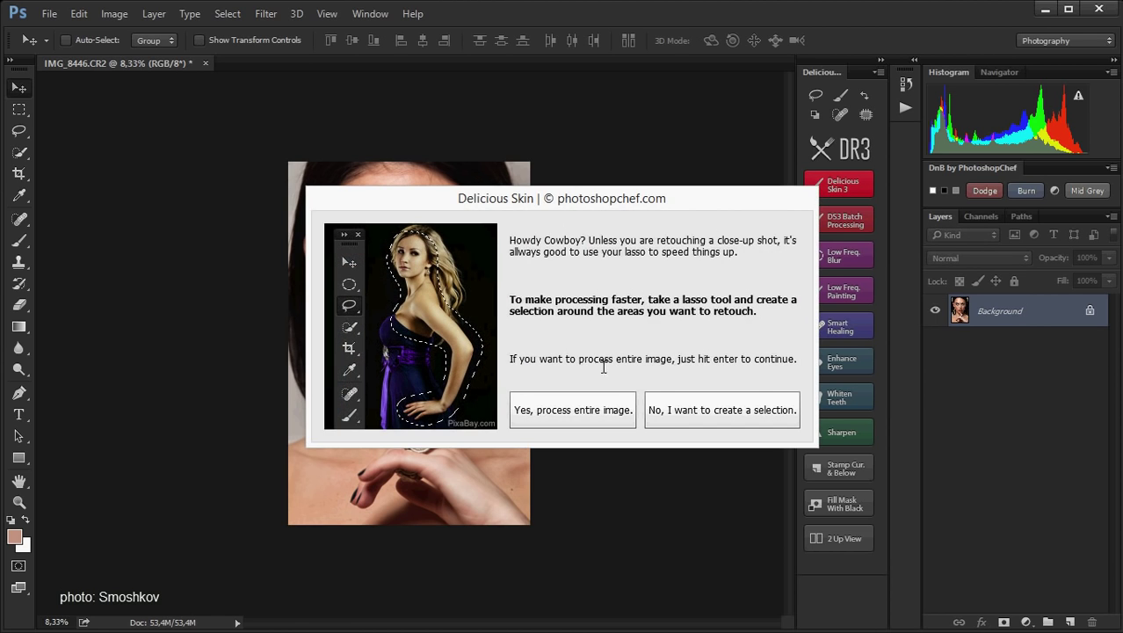
{"action": "left_click", "coordinate": [593, 416]}
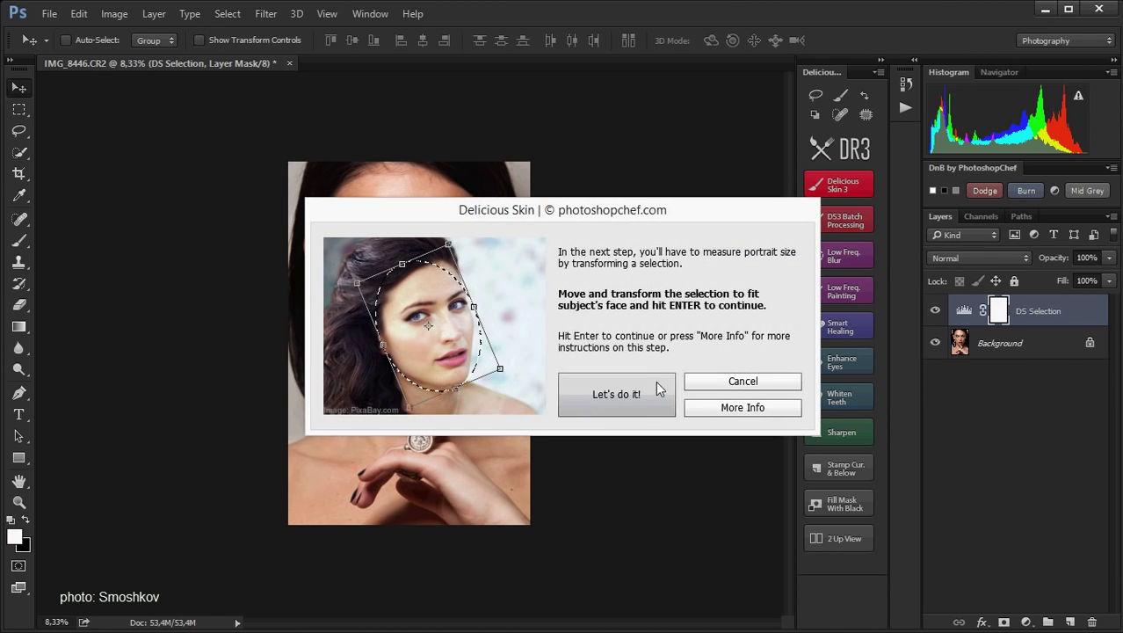
{"action": "left_click", "coordinate": [592, 406]}
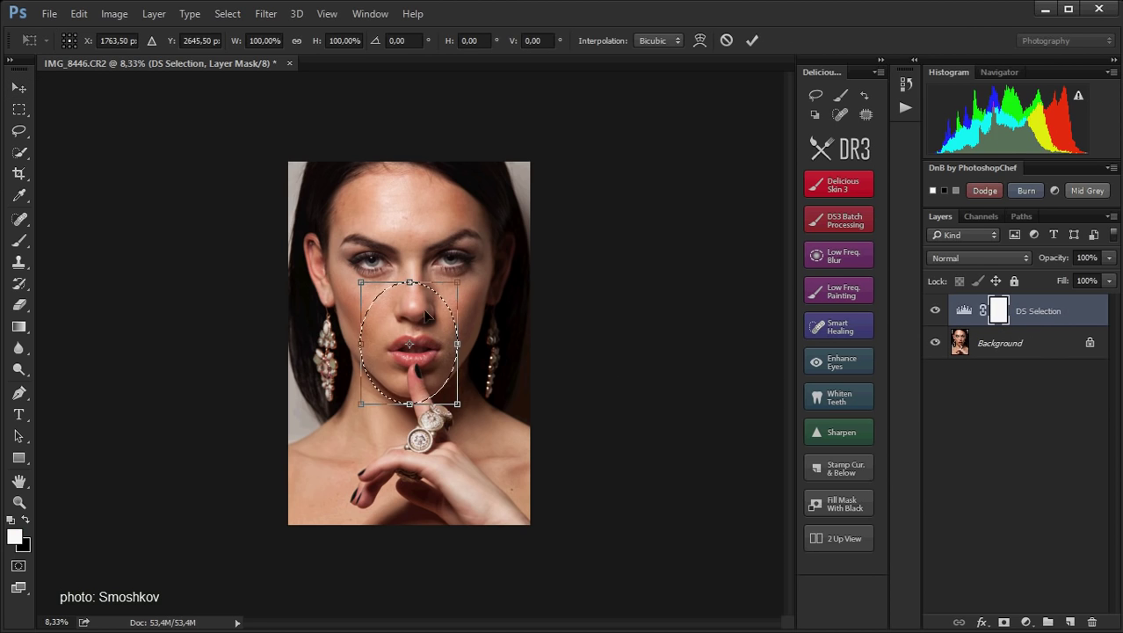
{"action": "left_click_drag", "start_coordinate": [409, 282], "coordinate": [409, 170]}
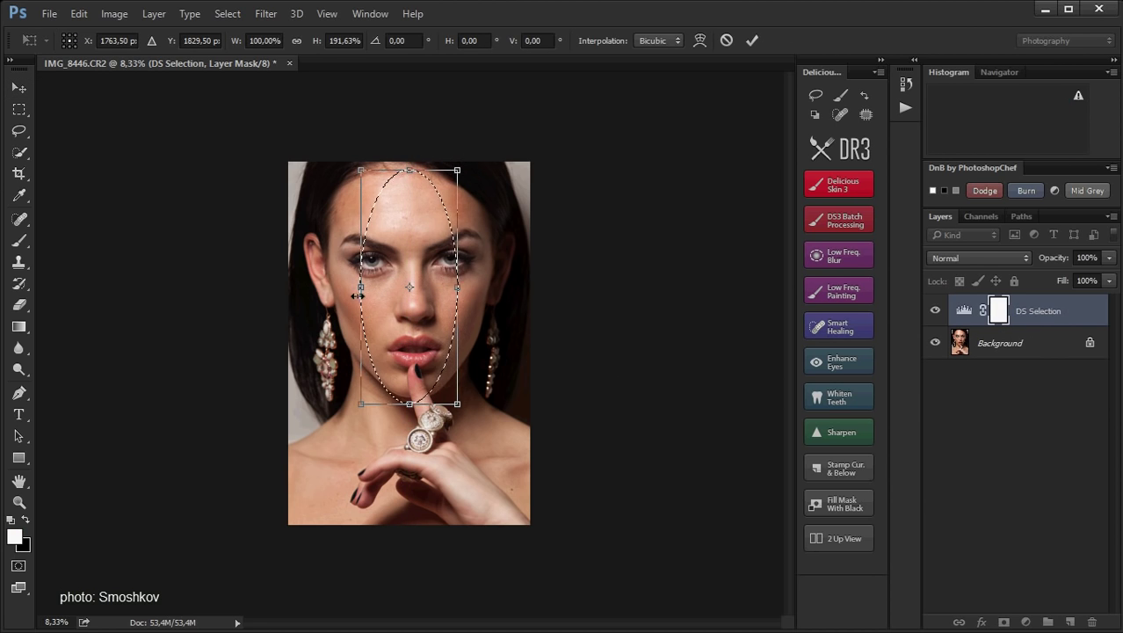
{"action": "left_click_drag", "start_coordinate": [360, 287], "coordinate": [319, 287]}
{"action": "left_click_drag", "start_coordinate": [457, 286], "coordinate": [496, 286]}
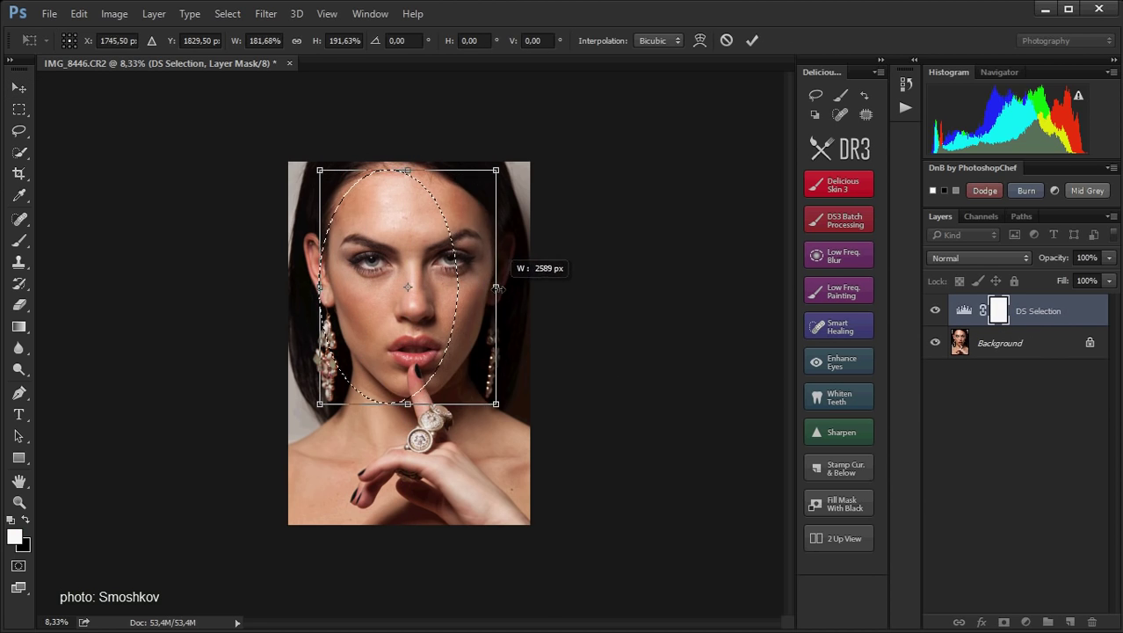
{"action": "key", "text": "Return"}
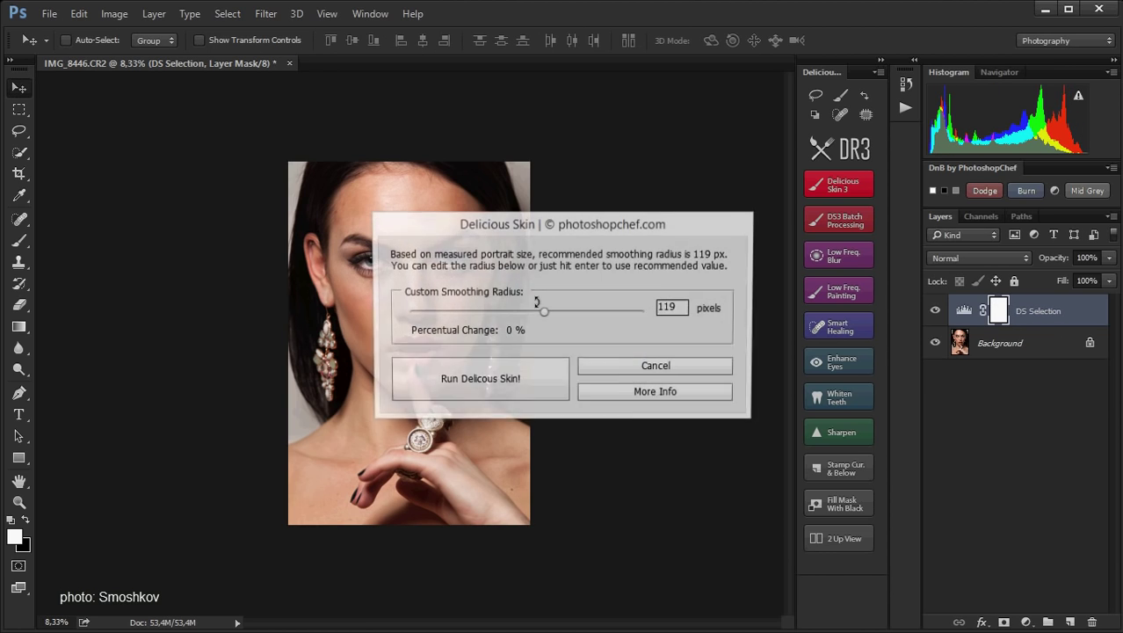
{"action": "left_click", "coordinate": [535, 378]}
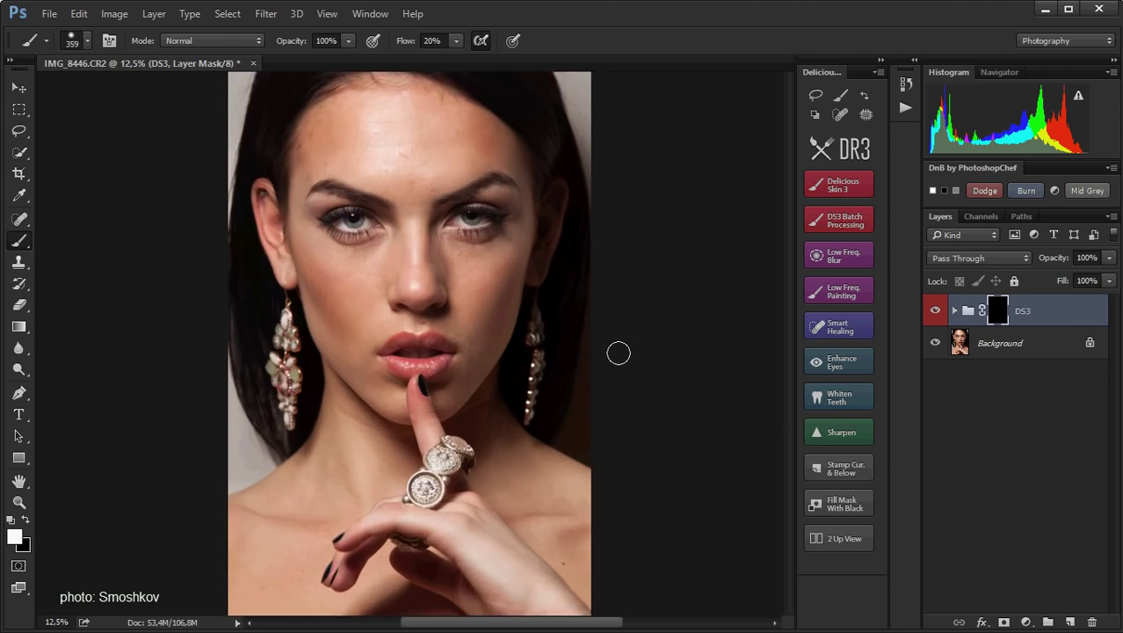
Paint smoothing into the DS3 mask over the forehead, under-eyes, nose and cheeks with a white 20% flow brush
{"action": "key", "text": "ctrl+plus"}
{"action": "scroll", "coordinate": [611, 343], "scroll_direction": "up", "scroll_amount": 5}
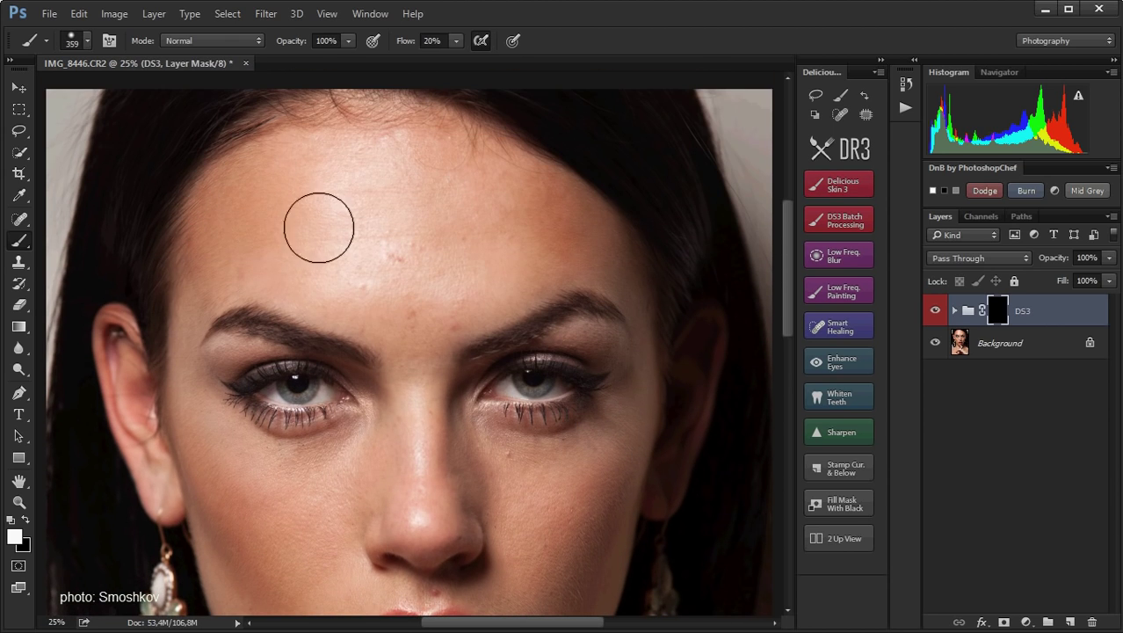
{"action": "mouse_move", "coordinate": [319, 228]}
{"action": "left_mouse_down"}
{"action": "mouse_move", "coordinate": [394, 243]}
{"action": "mouse_move", "coordinate": [464, 163]}
{"action": "mouse_move", "coordinate": [562, 226]}
{"action": "mouse_move", "coordinate": [188, 390]}
{"action": "mouse_move", "coordinate": [409, 165]}
{"action": "mouse_move", "coordinate": [411, 345]}
{"action": "mouse_move", "coordinate": [204, 382]}
{"action": "left_mouse_up"}
{"action": "right_click", "coordinate": [261, 462], "text": "alt"}
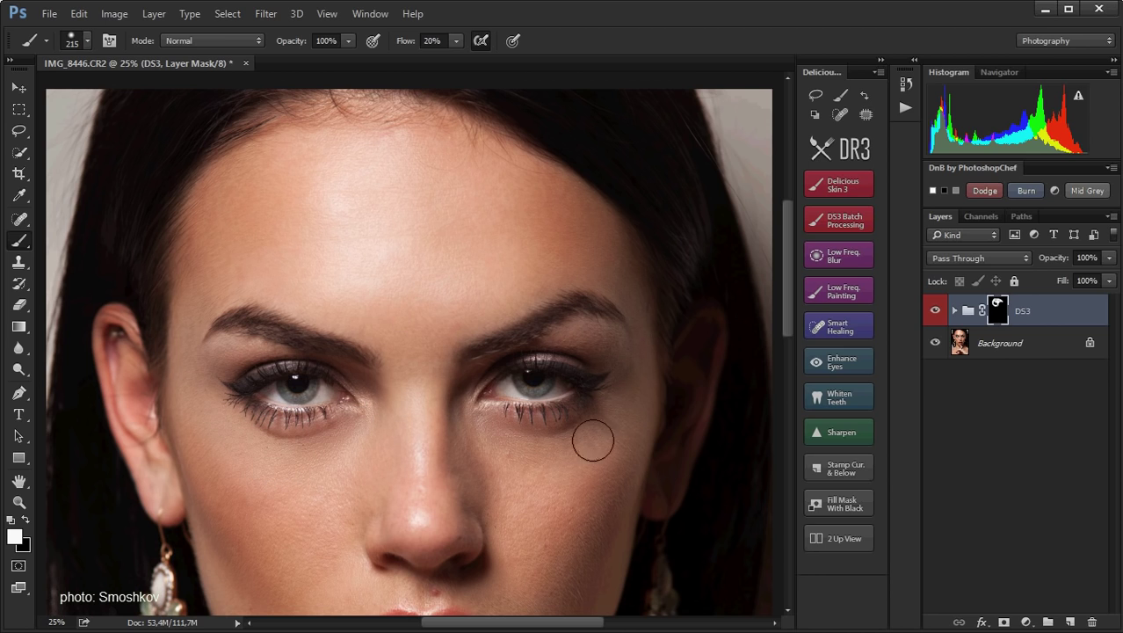
{"action": "scroll", "coordinate": [571, 520], "scroll_direction": "down", "scroll_amount": 2}
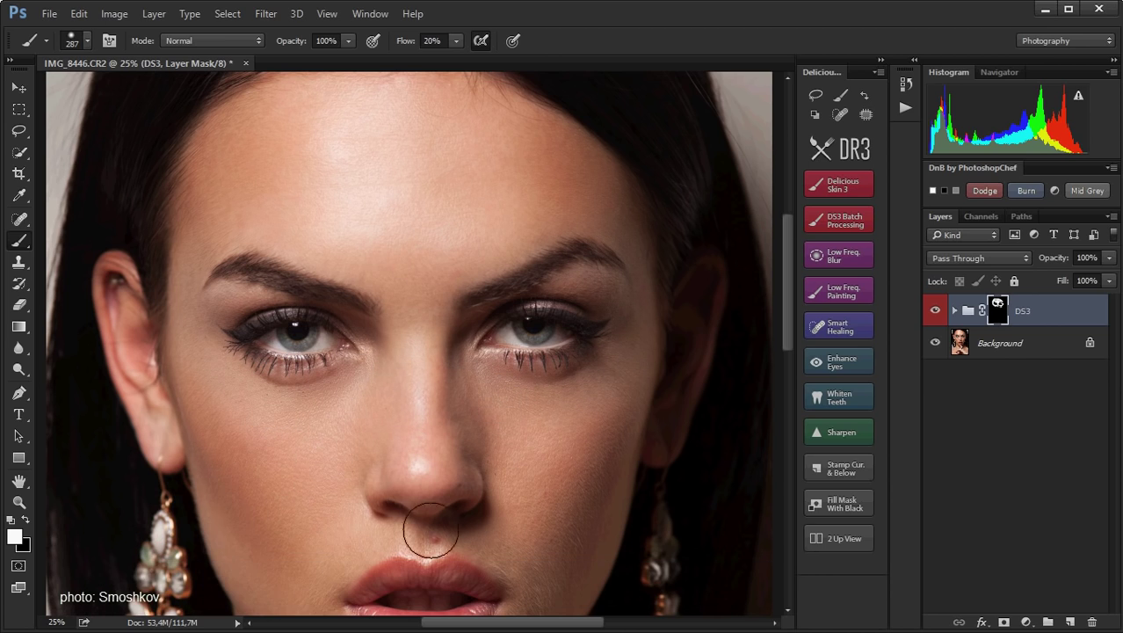
{"action": "scroll", "coordinate": [431, 532], "scroll_direction": "down", "scroll_amount": 2}
{"action": "scroll", "coordinate": [326, 352], "scroll_direction": "up", "scroll_amount": 3}
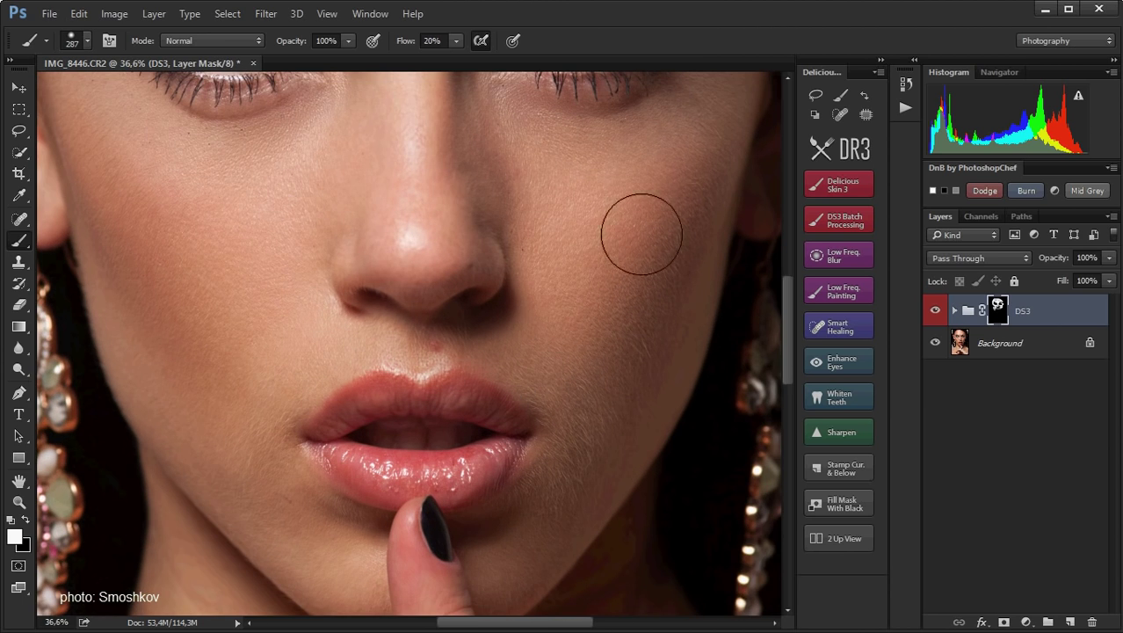
{"action": "scroll", "coordinate": [343, 290], "scroll_direction": "down", "scroll_amount": 3}
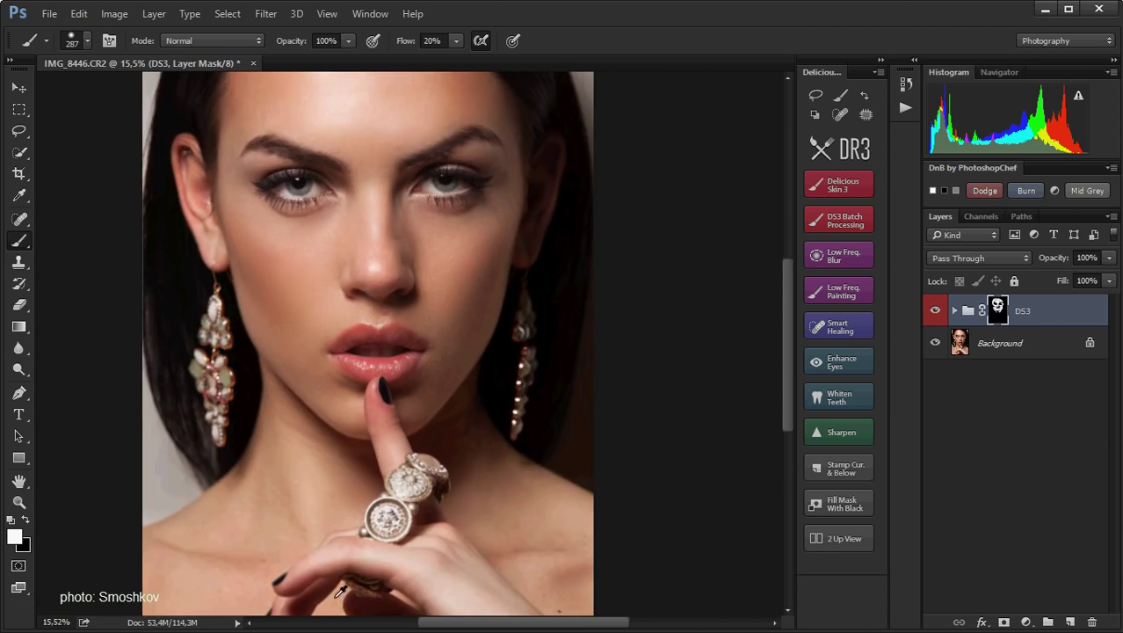
{"action": "right_click", "coordinate": [339, 590]}
{"action": "scroll", "coordinate": [321, 397], "scroll_direction": "down", "scroll_amount": 1}
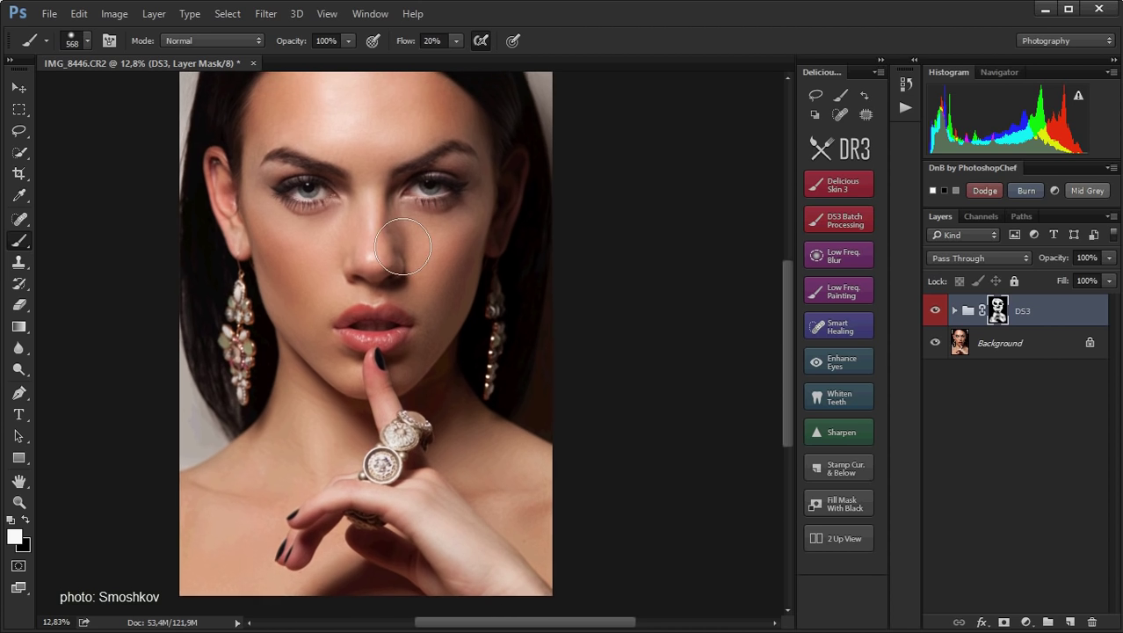
{"action": "scroll", "coordinate": [528, 386], "scroll_direction": "up", "scroll_amount": 2}
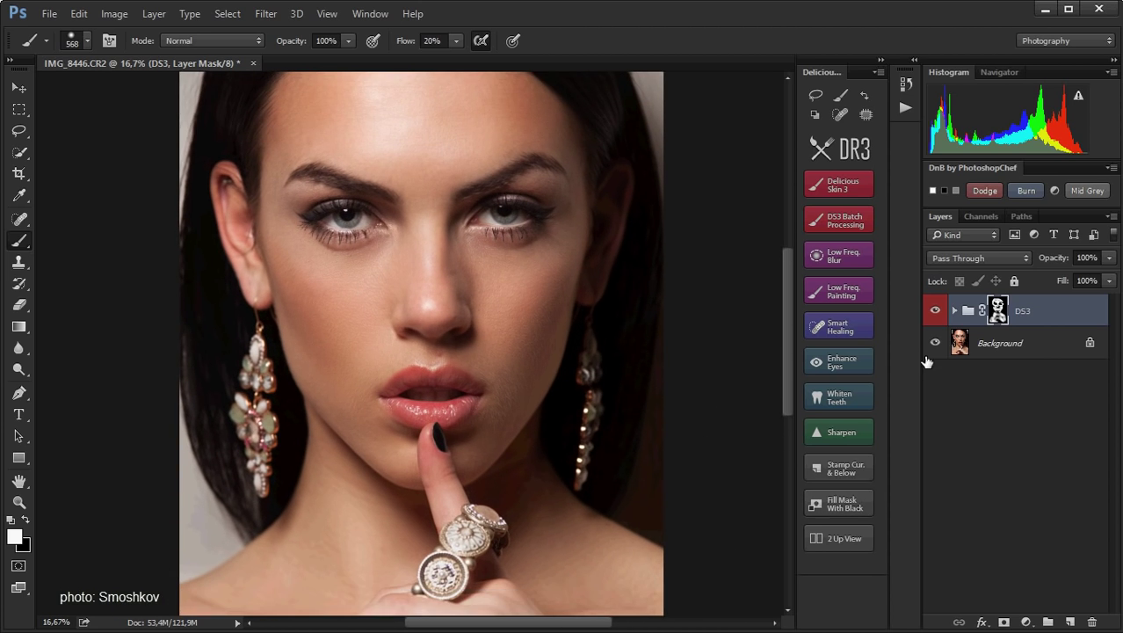
Toggle the DS3 group's visibility to compare against the original, leaving the retouch visible
{"action": "left_click", "coordinate": [937, 313]}
{"action": "left_click", "coordinate": [937, 313]}
{"action": "left_click", "coordinate": [937, 313]}
{"action": "left_click", "coordinate": [937, 312]}
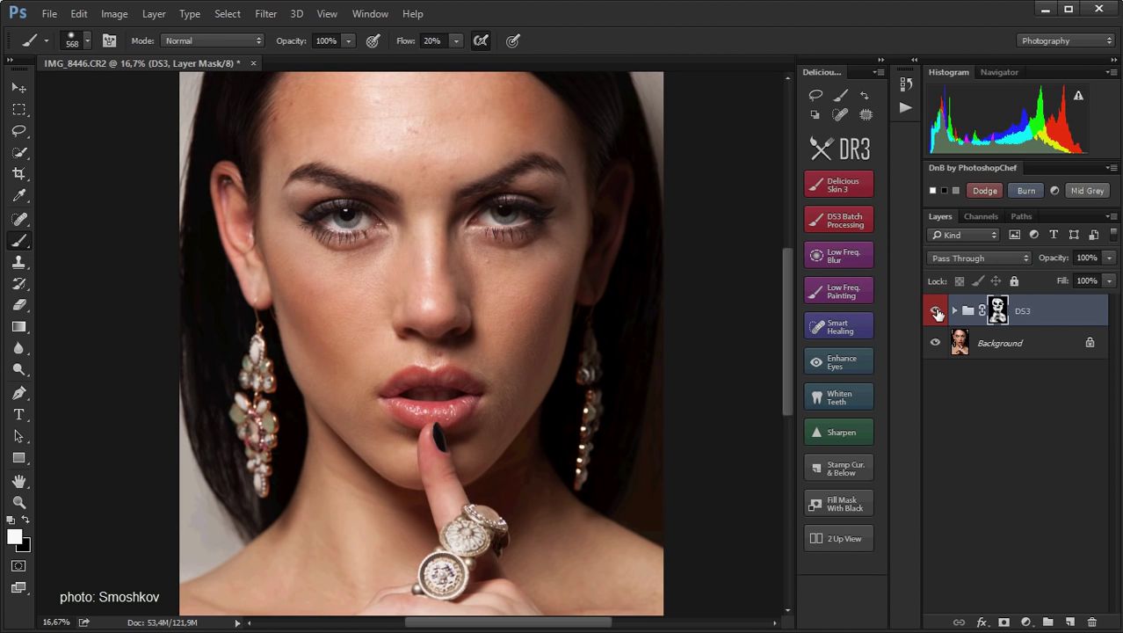
{"action": "left_click", "coordinate": [937, 313]}
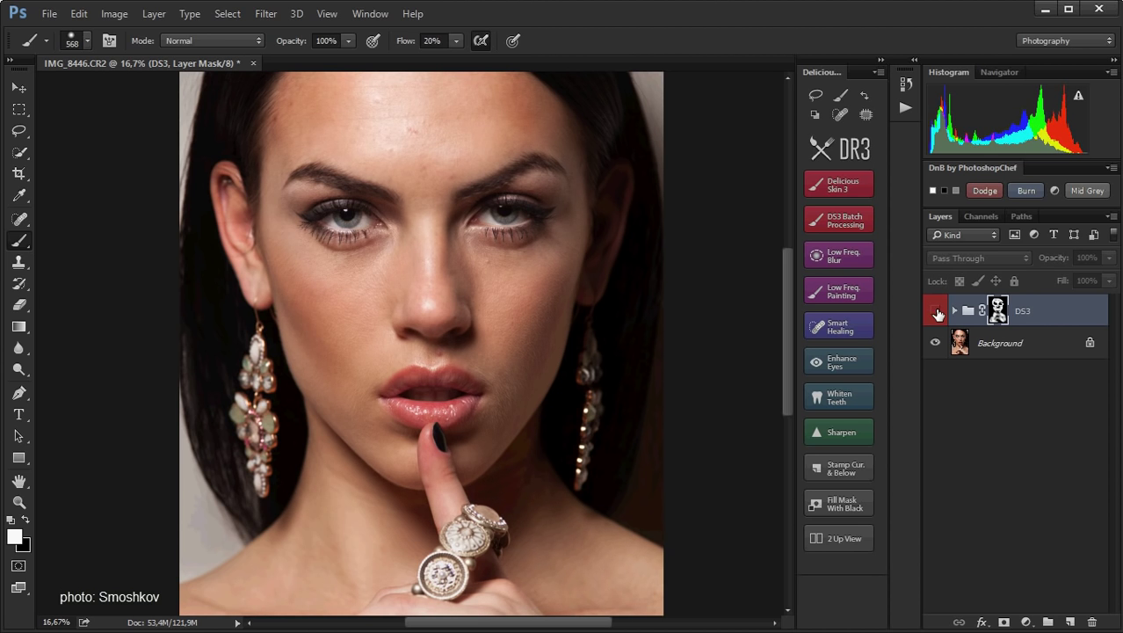
{"action": "left_click", "coordinate": [937, 313]}
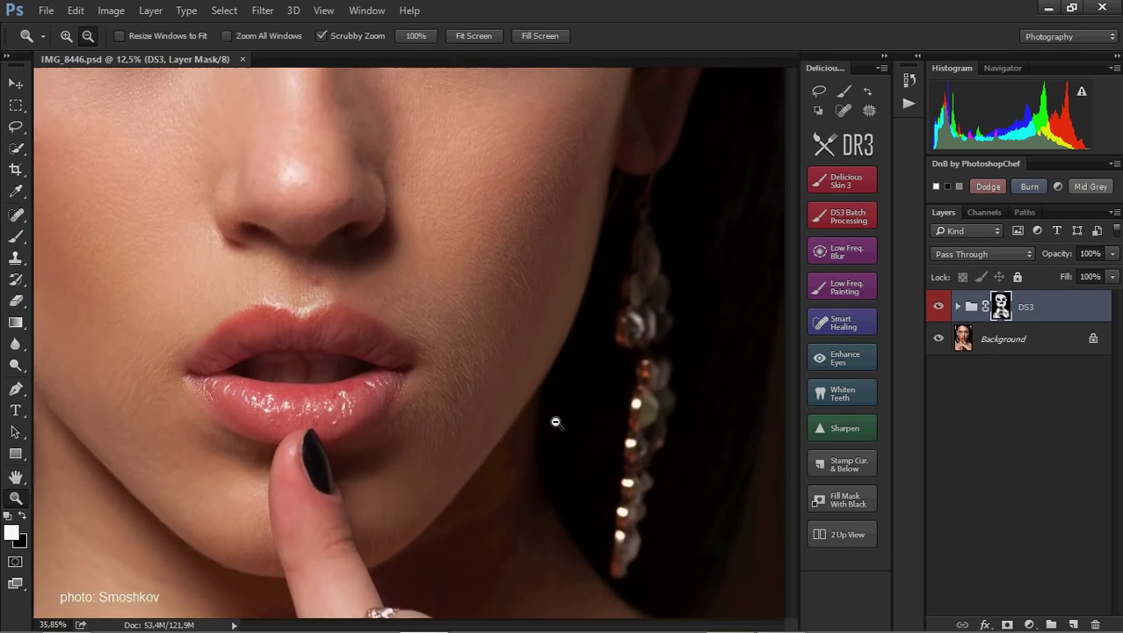
{"action": "scroll", "coordinate": [556, 421], "scroll_direction": "up", "scroll_amount": 1}
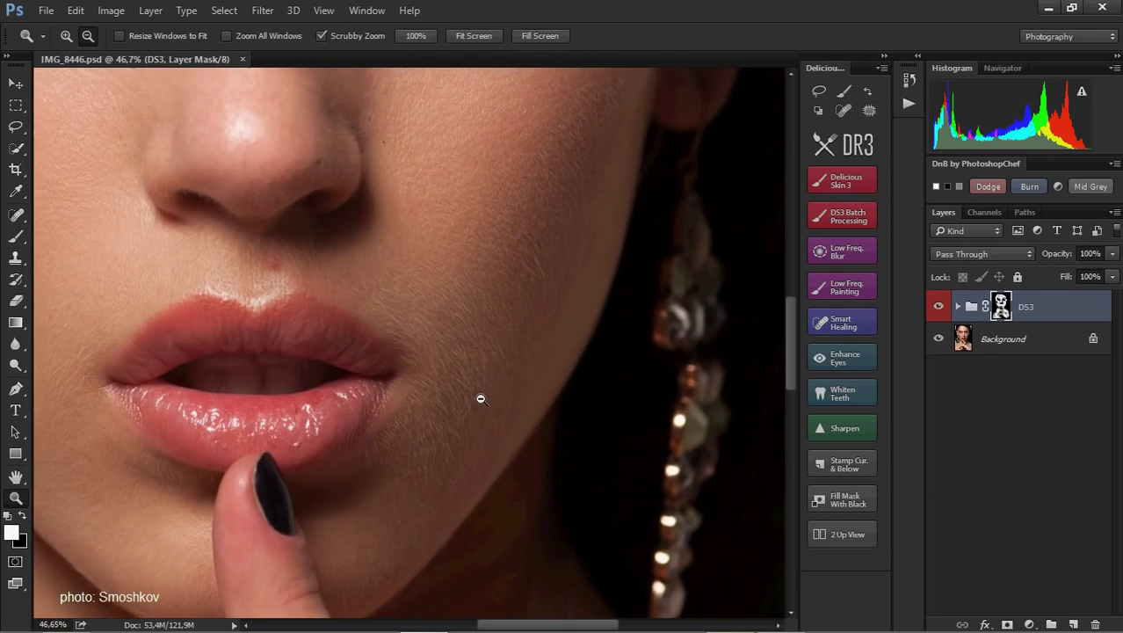
{"action": "scroll", "coordinate": [538, 401], "scroll_direction": "down", "scroll_amount": 1}
Lasso the right cheek and start Smart Healing with the Remove size set to 10.9 px
{"action": "left_click", "coordinate": [820, 92]}
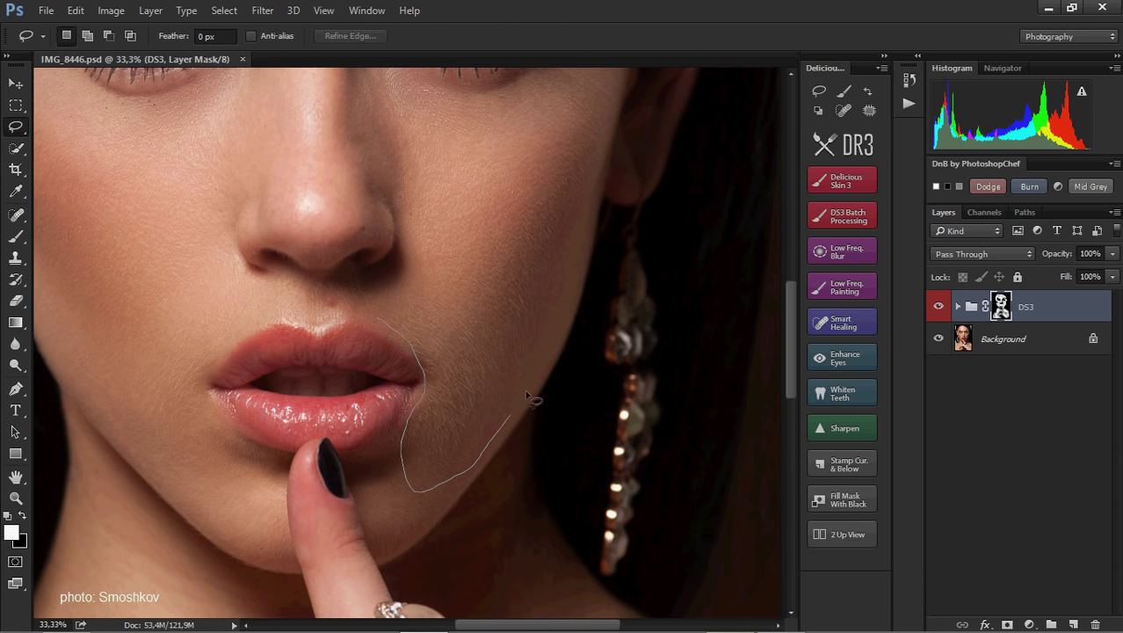
{"action": "left_click_drag", "start_coordinate": [391, 308], "coordinate": [393, 311]}
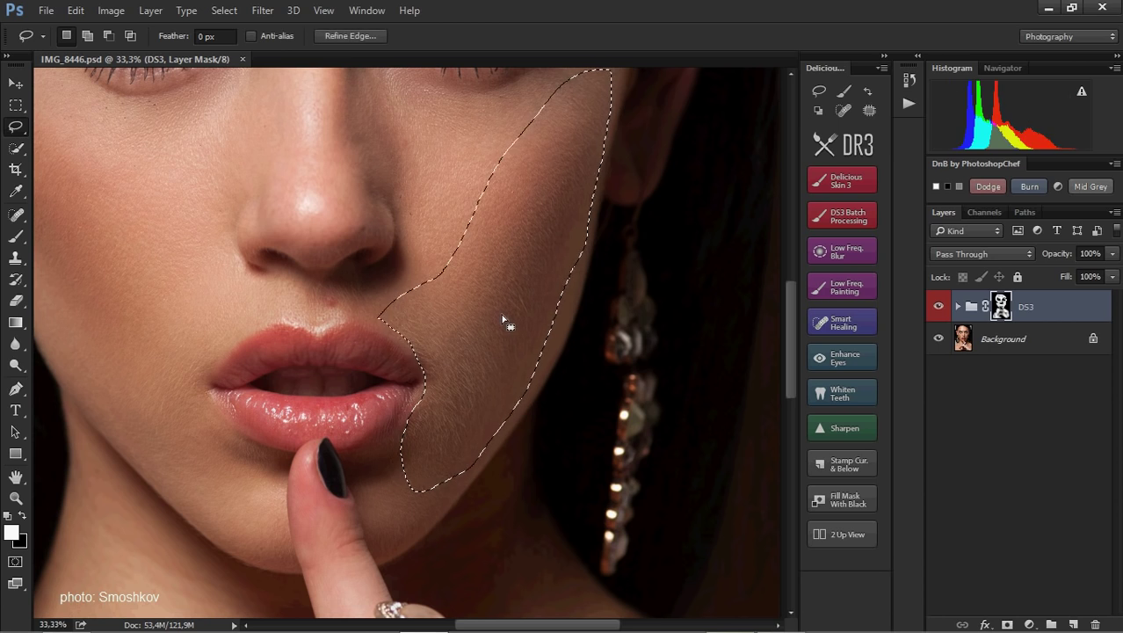
{"action": "left_click", "coordinate": [838, 322]}
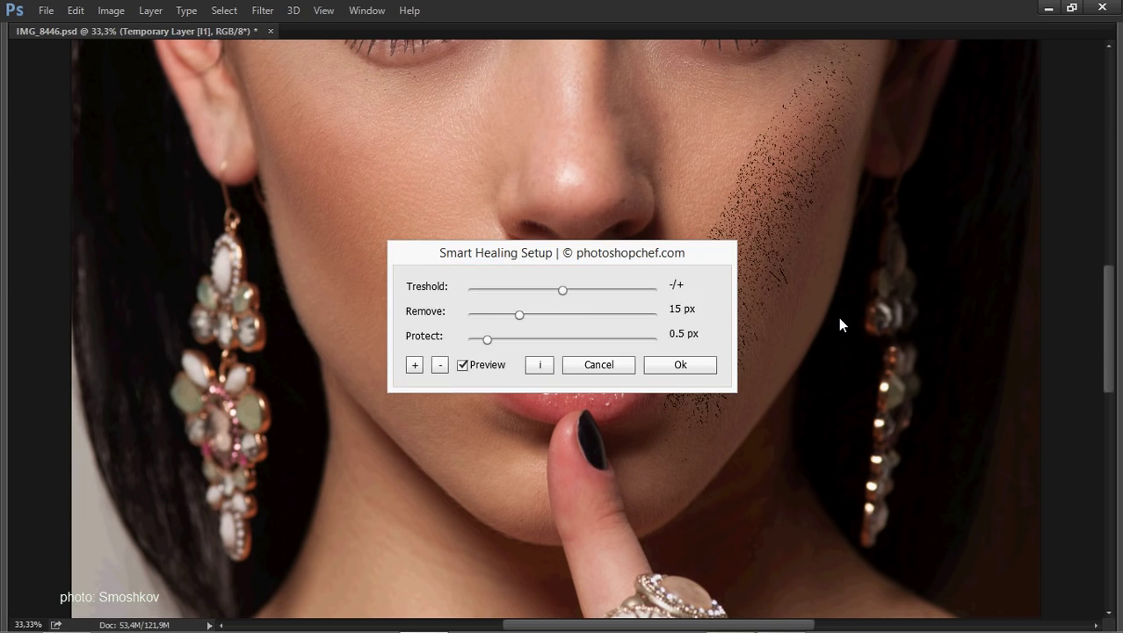
{"action": "left_click_drag", "start_coordinate": [563, 251], "coordinate": [341, 194]}
{"action": "left_click", "coordinate": [194, 309]}
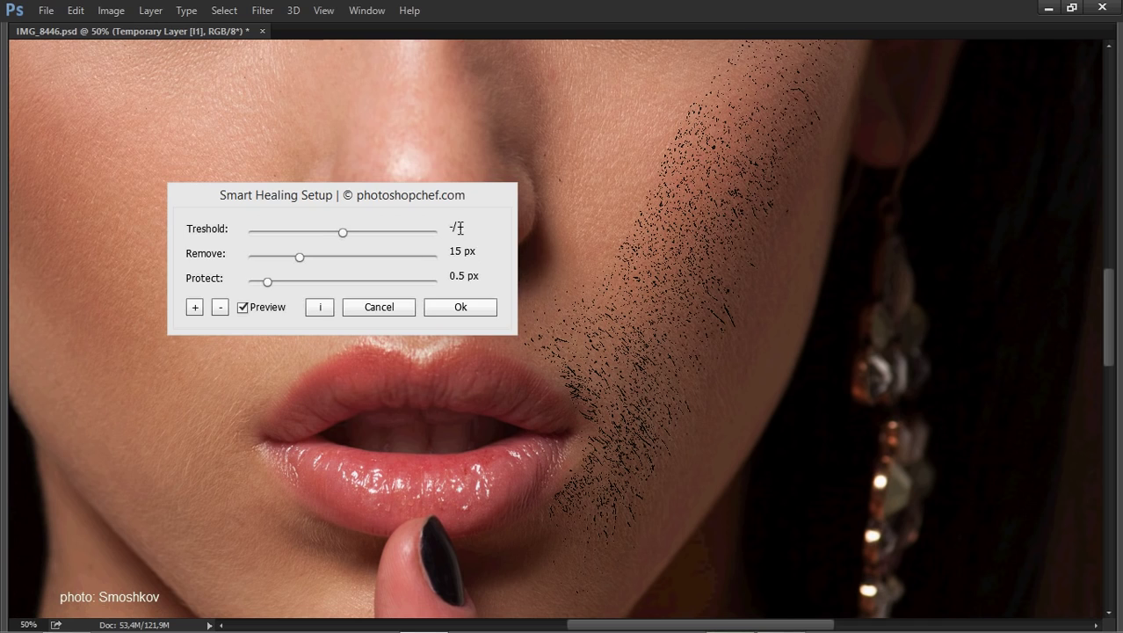
{"action": "left_click_drag", "start_coordinate": [429, 193], "coordinate": [368, 206]}
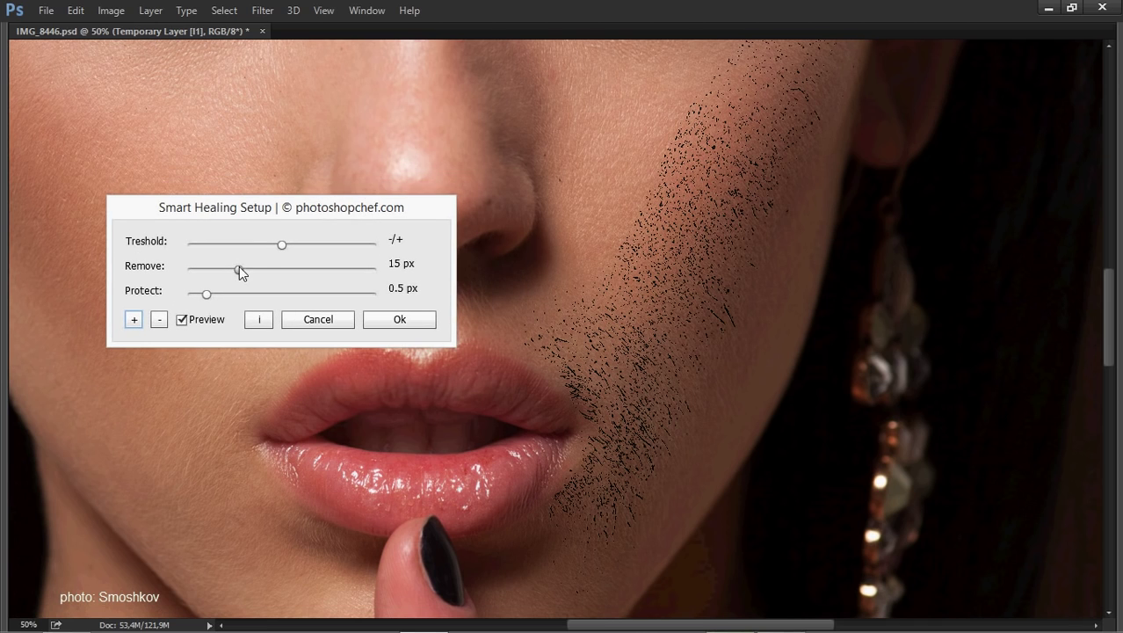
{"action": "left_click", "coordinate": [134, 320]}
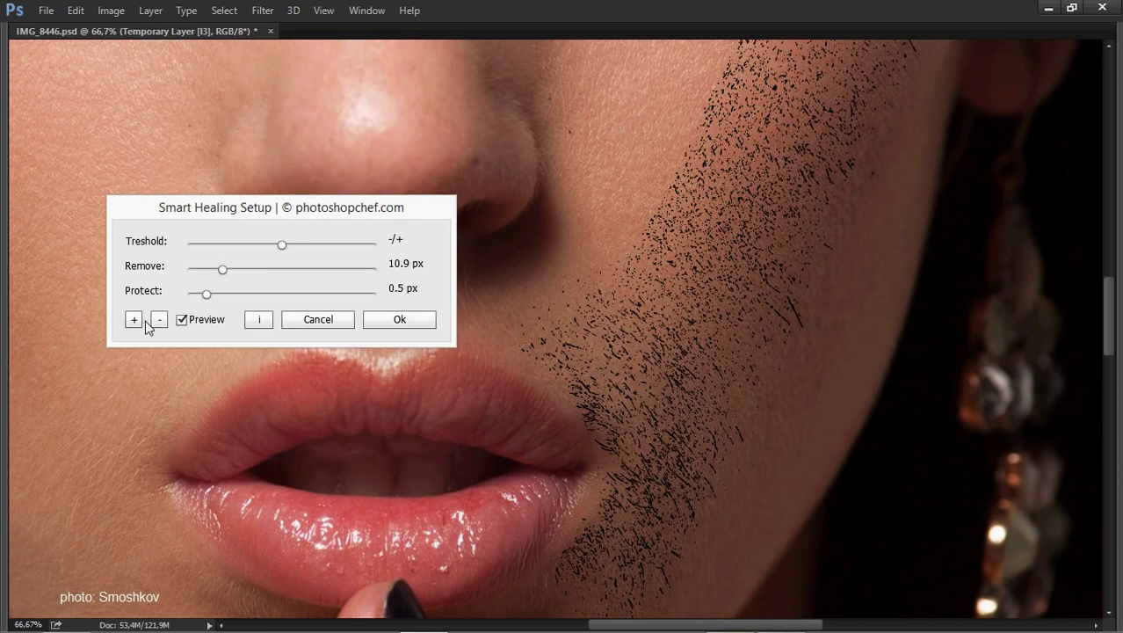
{"action": "mouse_move", "coordinate": [283, 246]}
{"action": "left_mouse_down"}
{"action": "mouse_move", "coordinate": [308, 251]}
{"action": "mouse_move", "coordinate": [294, 253]}
{"action": "left_mouse_up"}
{"action": "left_click", "coordinate": [396, 317]}
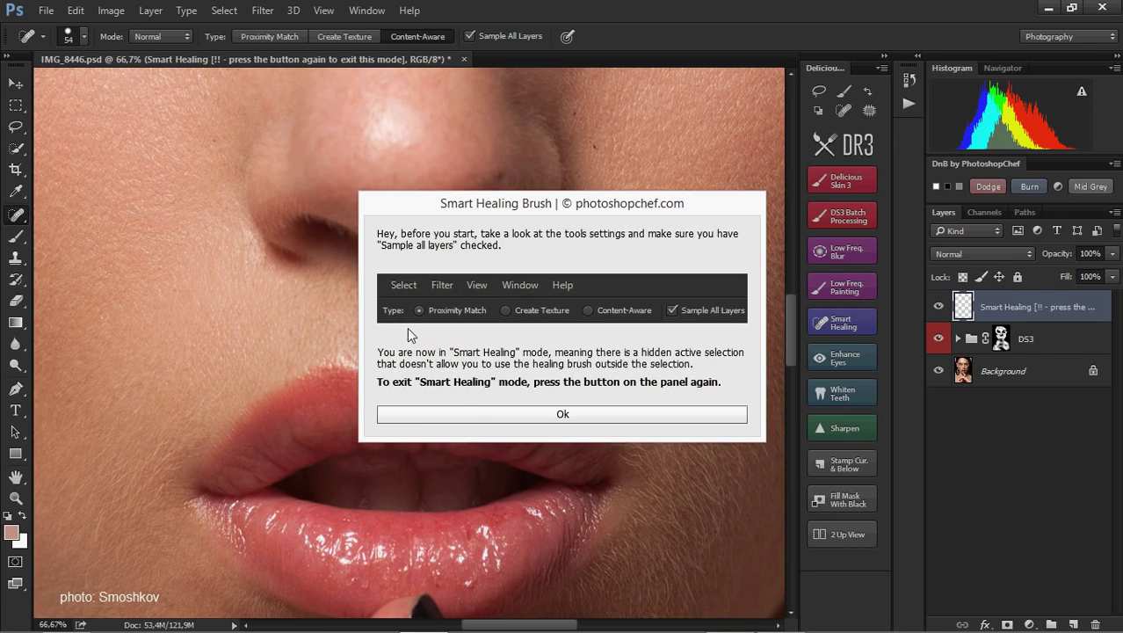
Enlarge the healing brush and heal the blemishes on the upper right cheek
{"action": "left_click", "coordinate": [472, 412]}
{"action": "scroll", "coordinate": [389, 356], "scroll_direction": "down", "scroll_amount": 5}
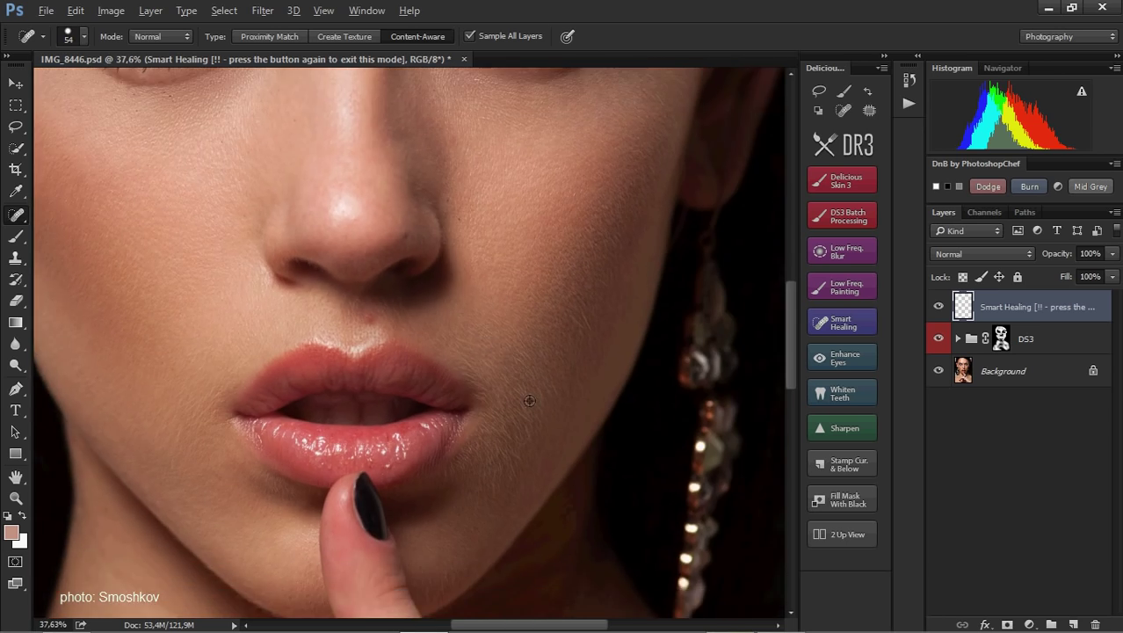
{"action": "scroll", "coordinate": [515, 406], "scroll_direction": "up", "scroll_amount": 6}
{"action": "mouse_move", "coordinate": [493, 380]}
{"action": "left_mouse_down"}
{"action": "mouse_move", "coordinate": [515, 380]}
{"action": "mouse_move", "coordinate": [438, 314]}
{"action": "mouse_move", "coordinate": [481, 230]}
{"action": "mouse_move", "coordinate": [401, 396]}
{"action": "mouse_move", "coordinate": [446, 461]}
{"action": "left_mouse_up"}
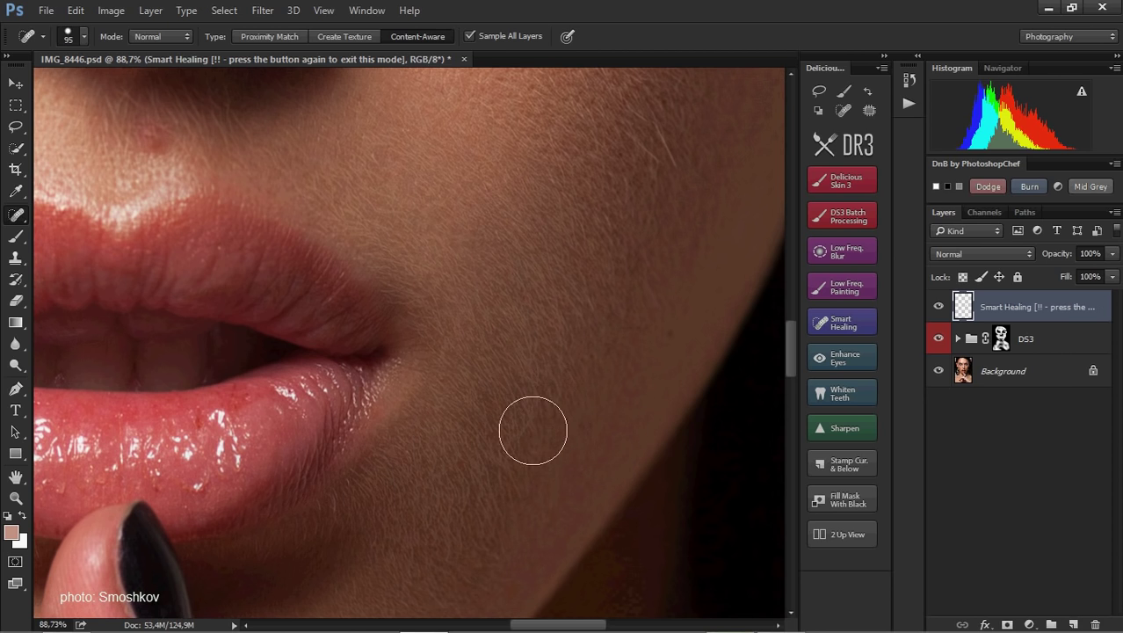
{"action": "scroll", "coordinate": [382, 351], "scroll_direction": "up", "scroll_amount": 2}
{"action": "mouse_move", "coordinate": [582, 281]}
{"action": "left_mouse_down"}
{"action": "mouse_move", "coordinate": [594, 171]}
{"action": "mouse_move", "coordinate": [607, 282]}
{"action": "left_mouse_up"}
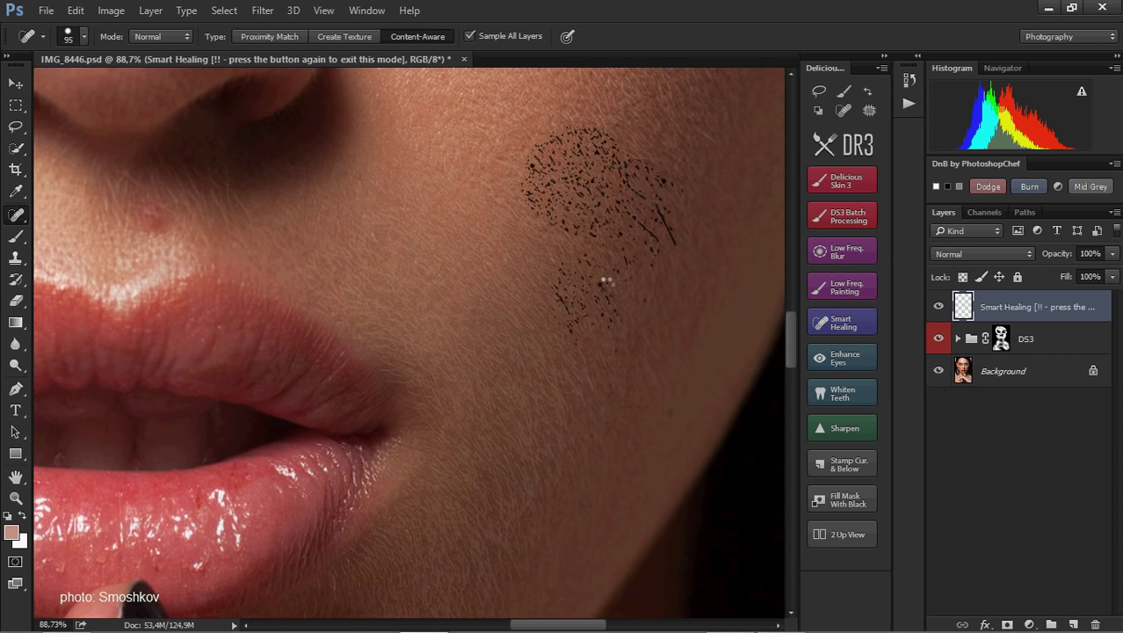
{"action": "scroll", "coordinate": [584, 371], "scroll_direction": "right", "scroll_amount": 6}
{"action": "scroll", "coordinate": [584, 264], "scroll_direction": "up", "scroll_amount": 6}
{"action": "mouse_move", "coordinate": [585, 165]}
{"action": "left_mouse_down"}
{"action": "mouse_move", "coordinate": [510, 157]}
{"action": "mouse_move", "coordinate": [369, 351]}
{"action": "left_mouse_up"}
Heal the remaining spots right of the lips and exit healing mode, keeping the Healing layer
{"action": "scroll", "coordinate": [571, 201], "scroll_direction": "up", "scroll_amount": 3}
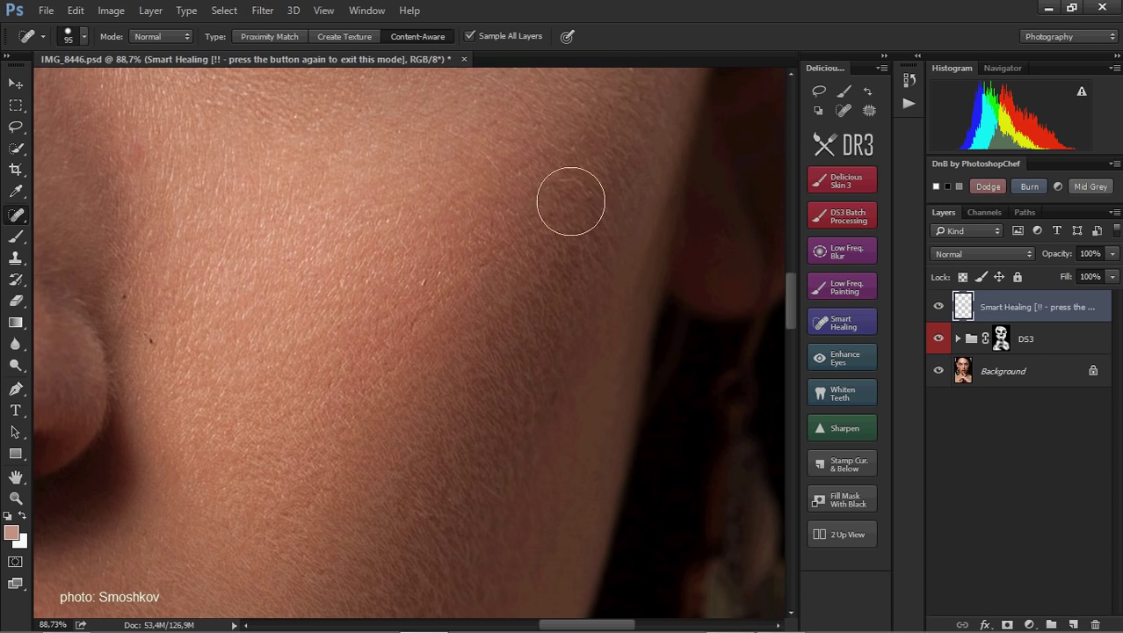
{"action": "left_click_drag", "start_coordinate": [571, 202], "coordinate": [577, 336]}
{"action": "scroll", "coordinate": [576, 336], "scroll_direction": "down", "scroll_amount": 3}
{"action": "left_click_drag", "start_coordinate": [326, 326], "coordinate": [387, 317]}
{"action": "scroll", "coordinate": [317, 281], "scroll_direction": "down", "scroll_amount": 2}
{"action": "scroll", "coordinate": [525, 305], "scroll_direction": "down", "scroll_amount": 2}
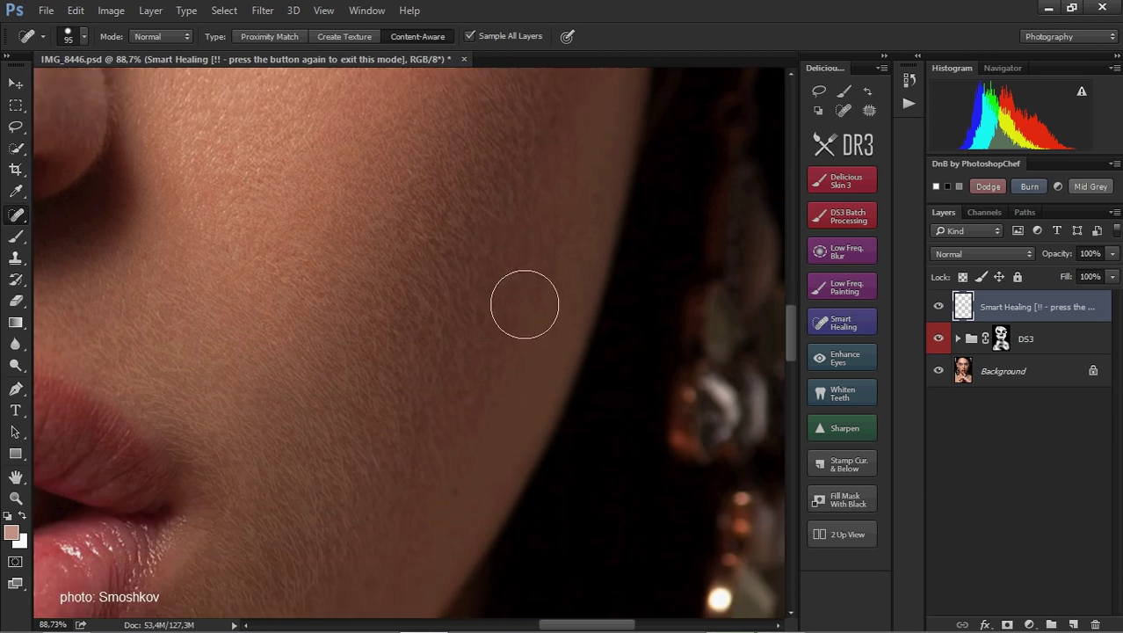
{"action": "scroll", "coordinate": [525, 304], "scroll_direction": "down", "scroll_amount": 5}
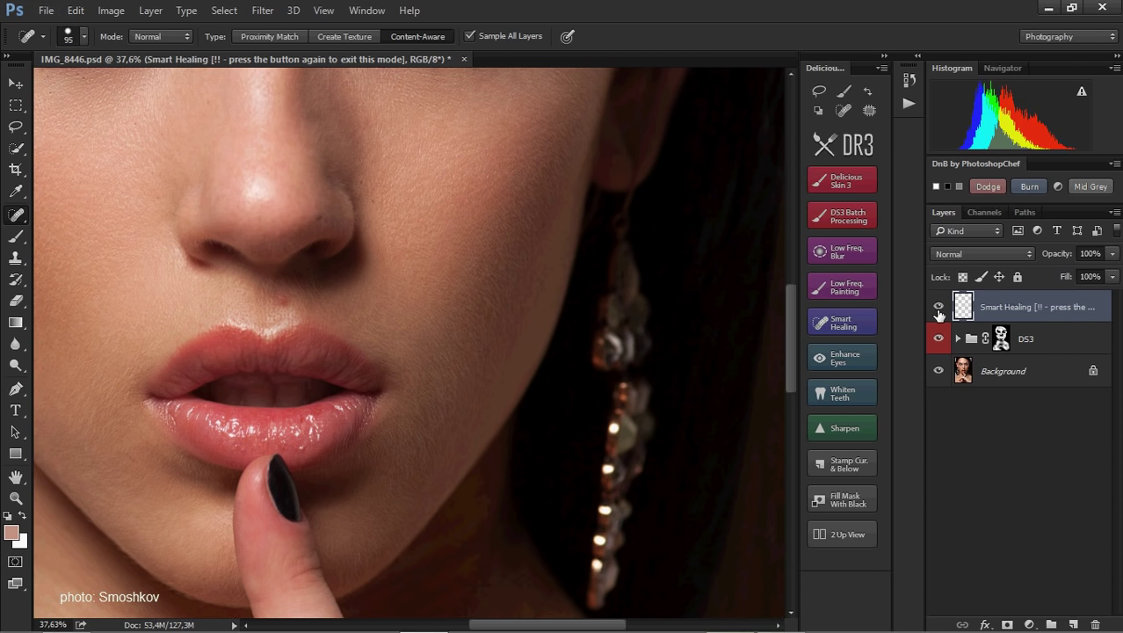
{"action": "scroll", "coordinate": [709, 334], "scroll_direction": "down", "scroll_amount": 3}
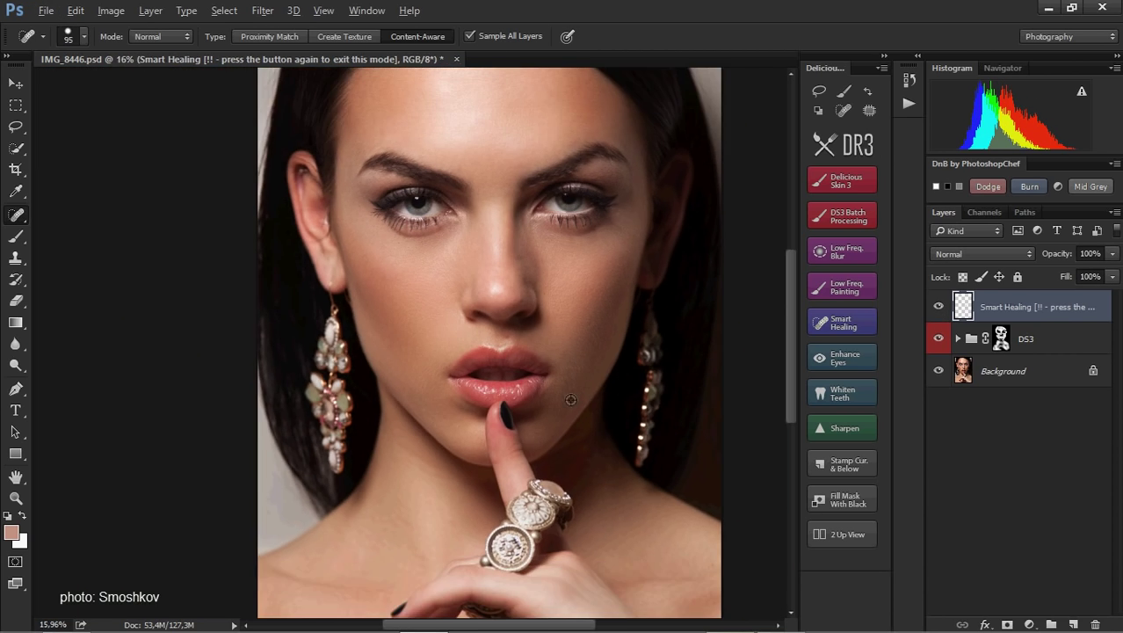
{"action": "scroll", "coordinate": [447, 382], "scroll_direction": "up", "scroll_amount": 5}
{"action": "left_click", "coordinate": [842, 322]}
Lasso the cheek and chin left of the lips and start Smart Healing with Remove at 10.9 px
{"action": "left_click", "coordinate": [819, 90]}
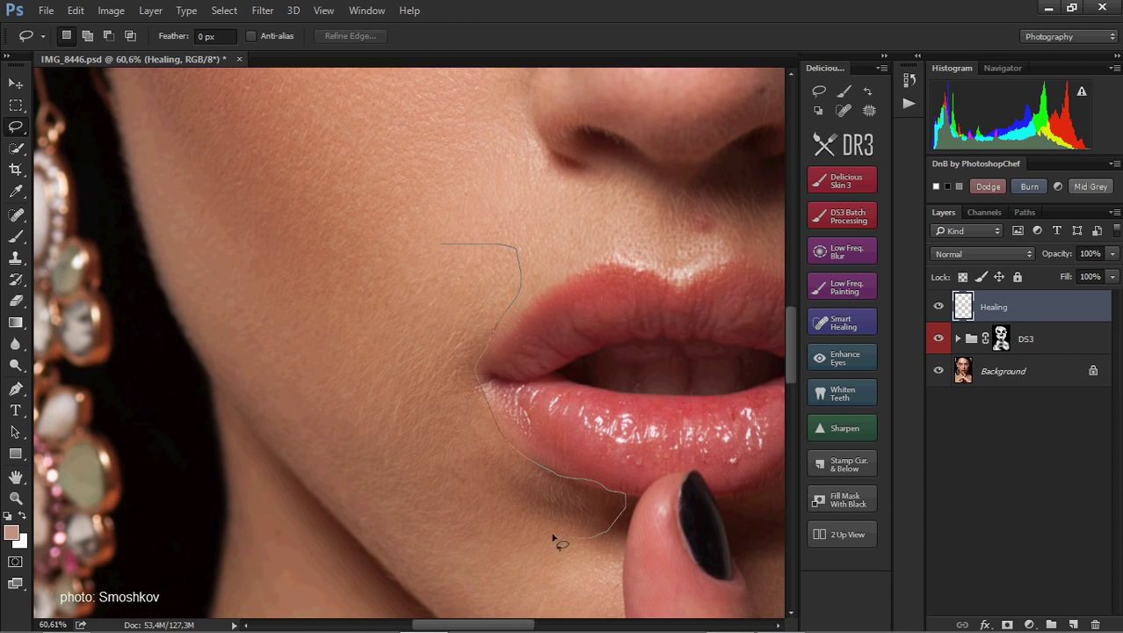
{"action": "left_click_drag", "start_coordinate": [343, 300], "coordinate": [422, 237]}
{"action": "left_click", "coordinate": [862, 323]}
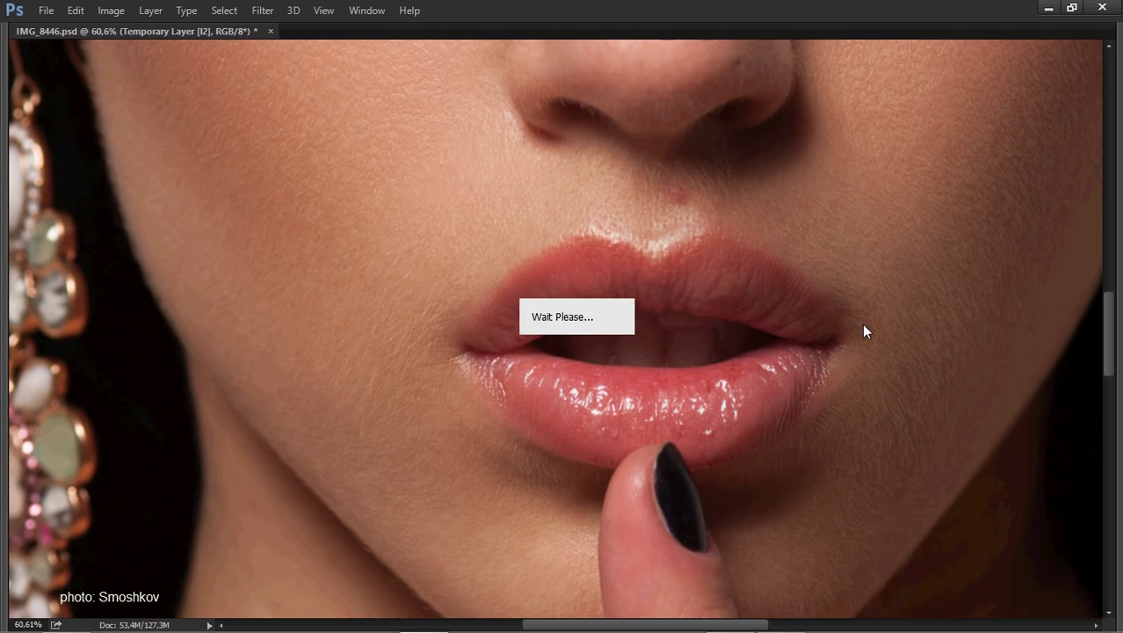
{"action": "left_click_drag", "start_coordinate": [569, 257], "coordinate": [776, 254]}
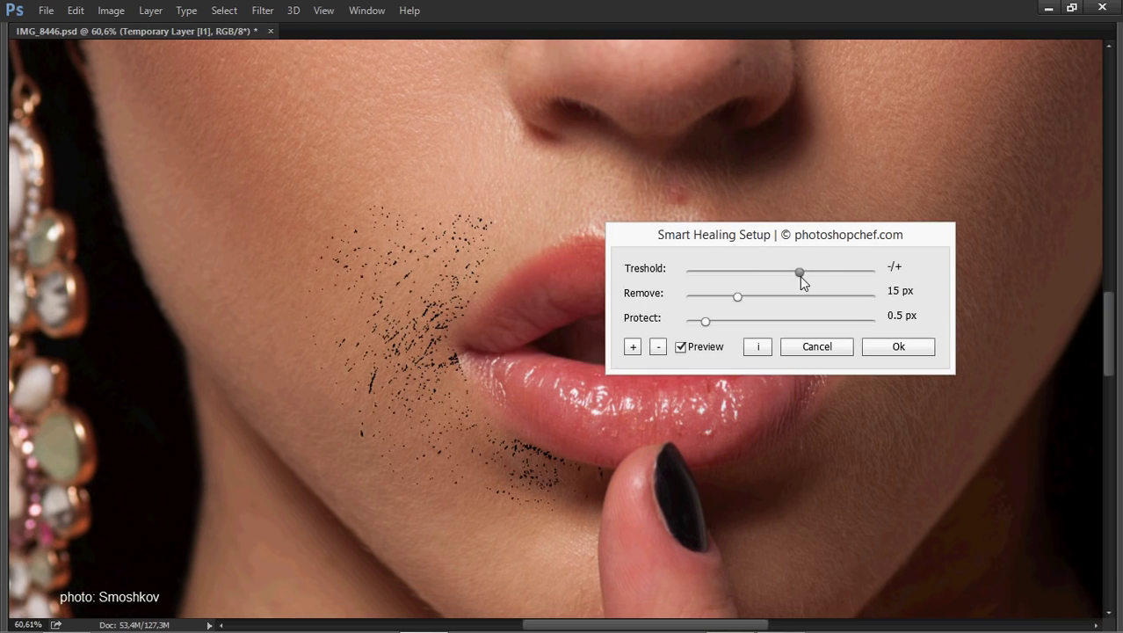
{"action": "left_click_drag", "start_coordinate": [738, 296], "coordinate": [721, 297]}
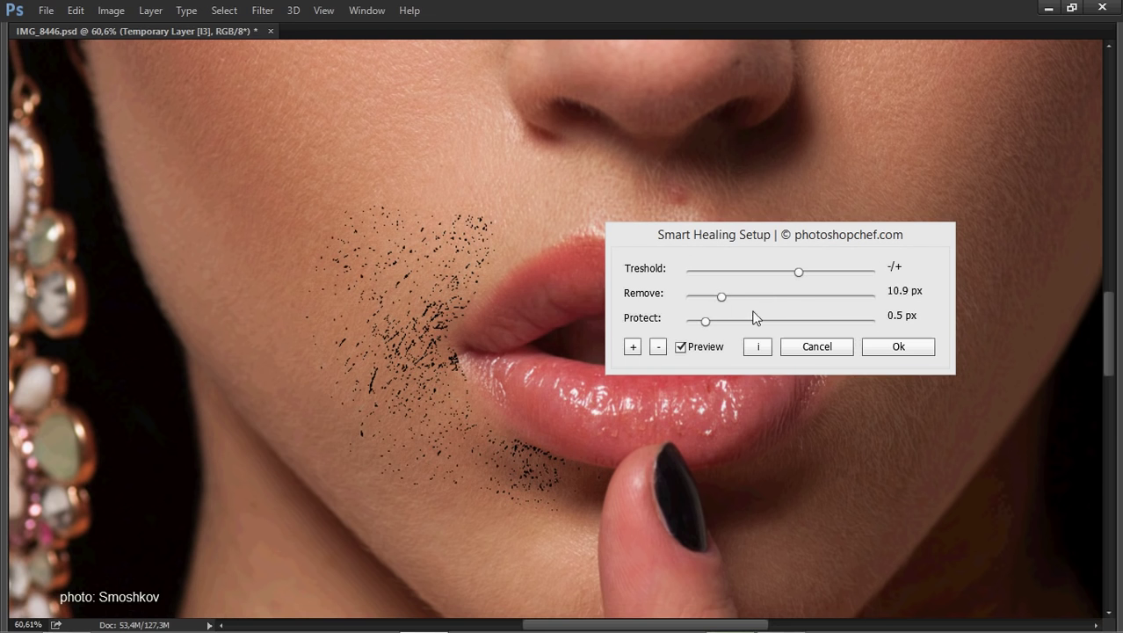
{"action": "left_click", "coordinate": [898, 346]}
Paint out the blemishes beside the lips and exit healing mode, keeping a second Healing layer
{"action": "left_click", "coordinate": [571, 413]}
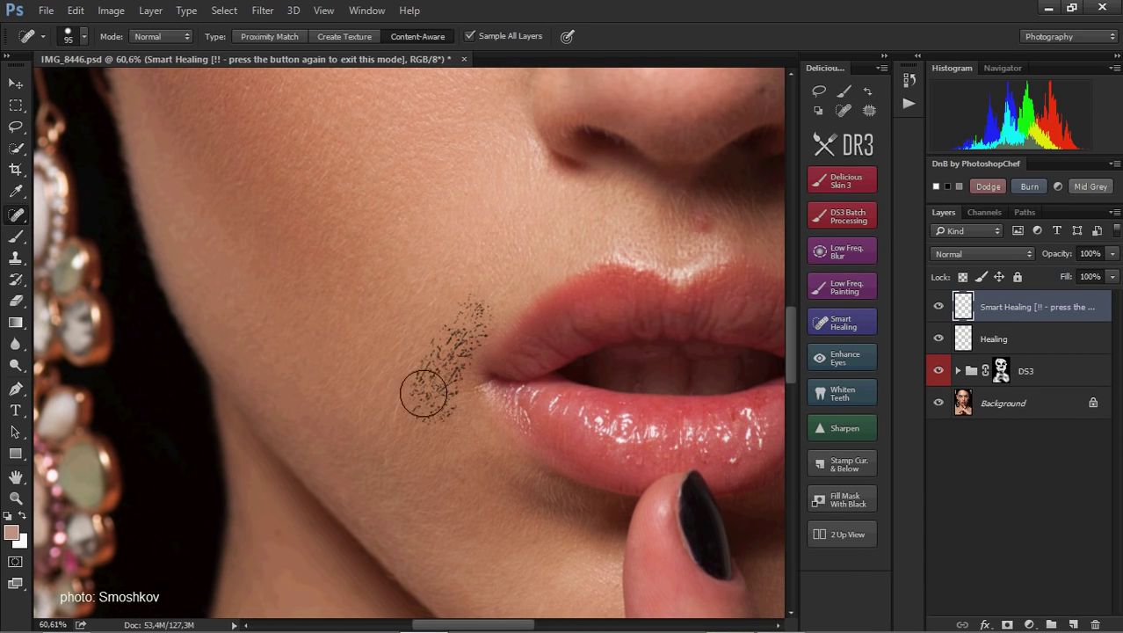
{"action": "mouse_move", "coordinate": [423, 394]}
{"action": "left_mouse_down"}
{"action": "mouse_move", "coordinate": [446, 421]}
{"action": "mouse_move", "coordinate": [414, 444]}
{"action": "mouse_move", "coordinate": [462, 305]}
{"action": "left_mouse_up"}
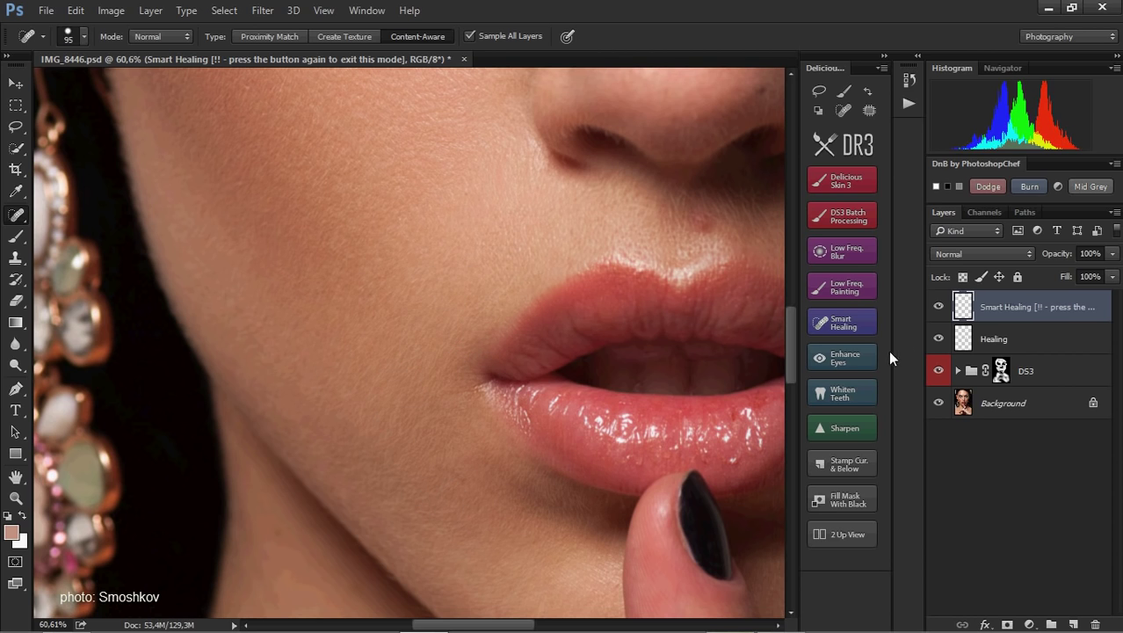
{"action": "left_click", "coordinate": [852, 323]}
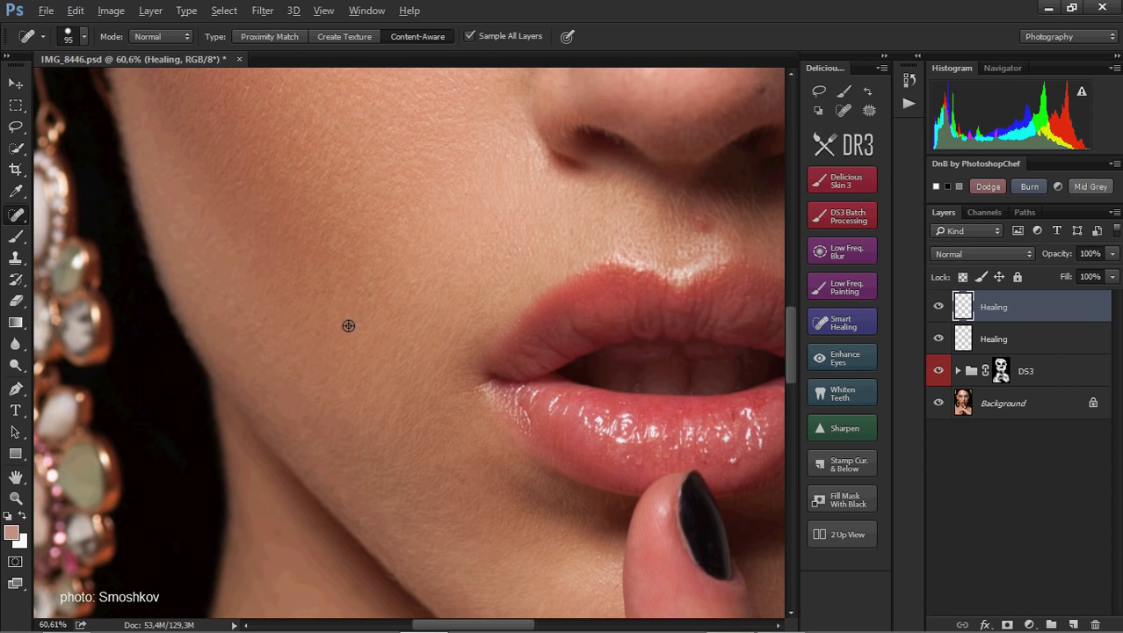
Zoom to the eye and apply a 26 px low-frequency blur at 84% opacity under it
{"action": "key", "text": "z"}
{"action": "left_click", "coordinate": [376, 368], "text": "alt"}
{"action": "left_click", "coordinate": [570, 388], "text": "alt"}
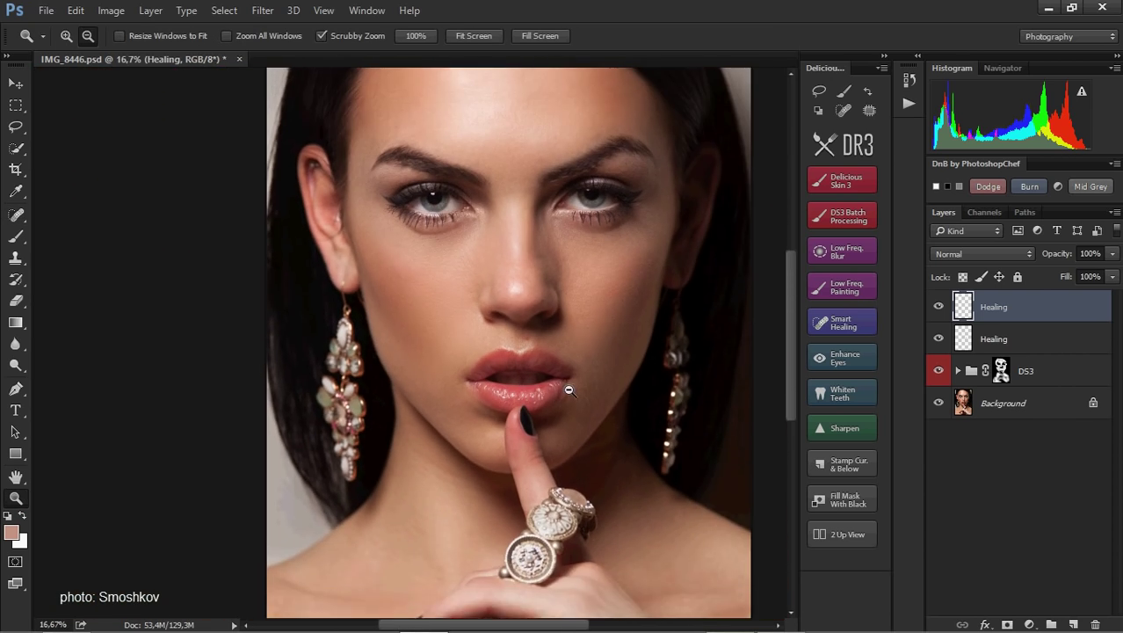
{"action": "left_click", "coordinate": [475, 386], "text": "alt"}
{"action": "left_click", "coordinate": [475, 387], "text": "alt"}
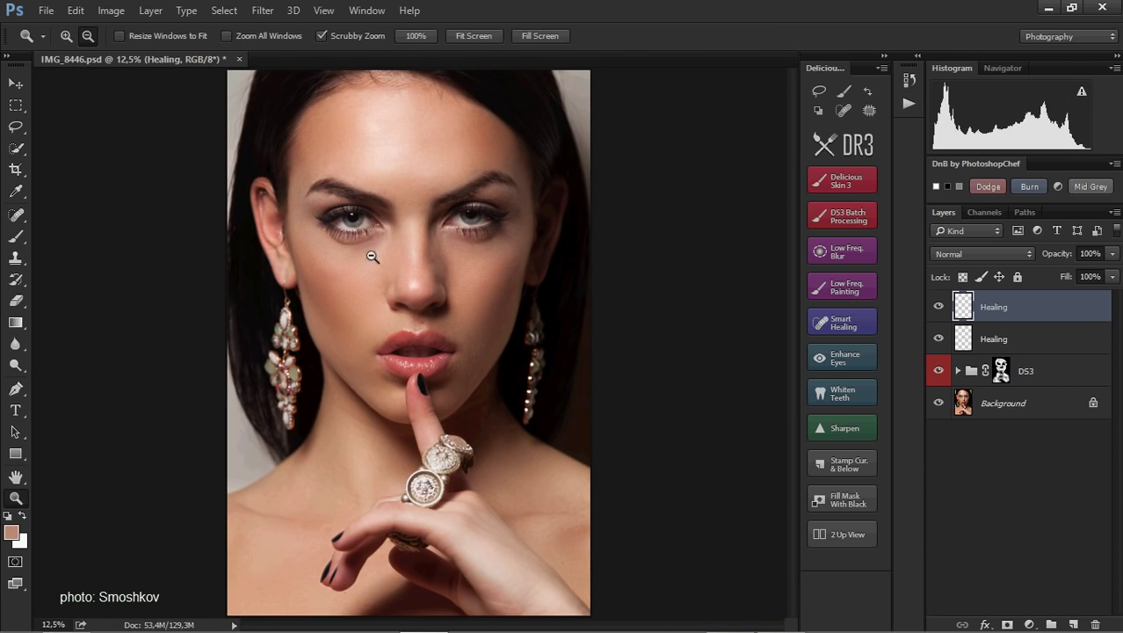
{"action": "left_click_drag", "start_coordinate": [371, 250], "coordinate": [414, 339]}
{"action": "left_click", "coordinate": [818, 90]}
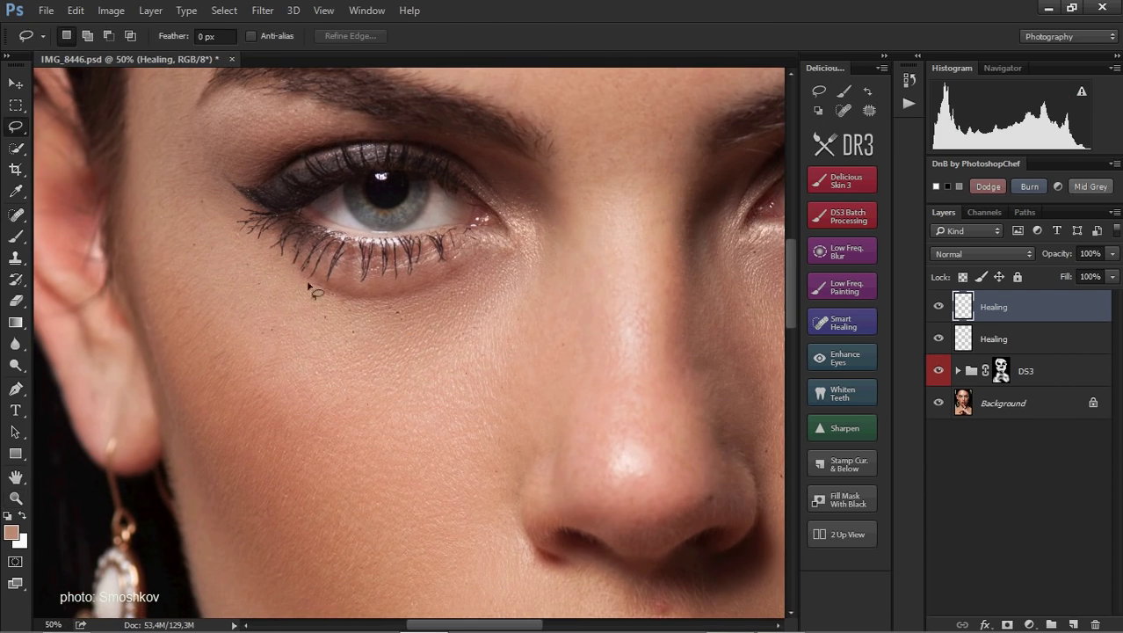
{"action": "left_click_drag", "start_coordinate": [393, 284], "coordinate": [405, 281]}
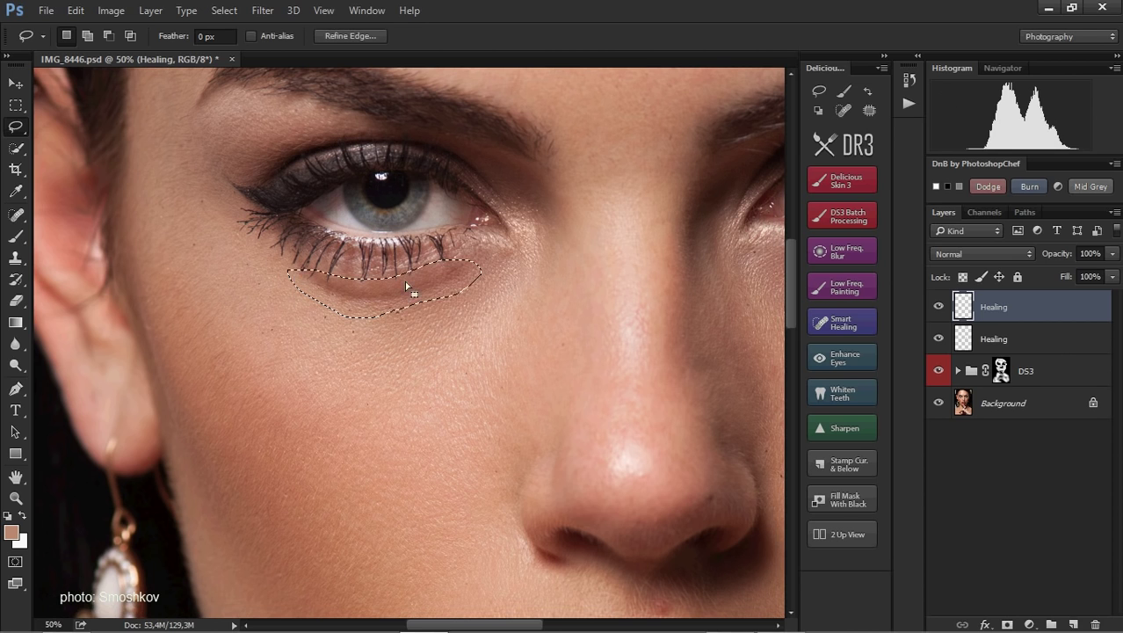
{"action": "left_click", "coordinate": [839, 251]}
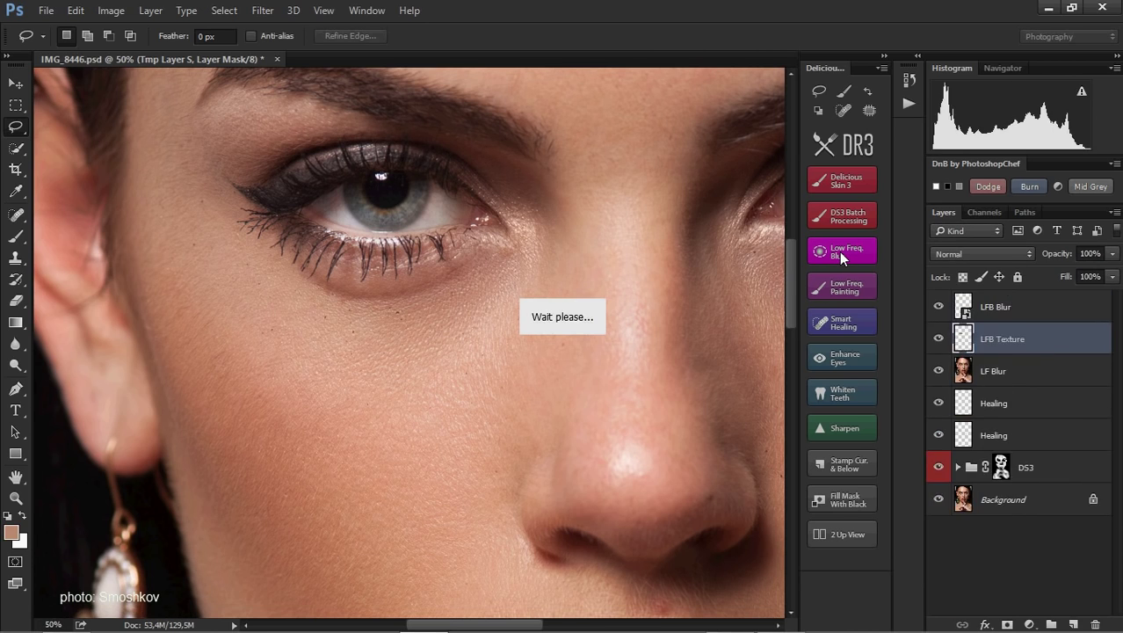
{"action": "left_click_drag", "start_coordinate": [520, 257], "coordinate": [675, 220]}
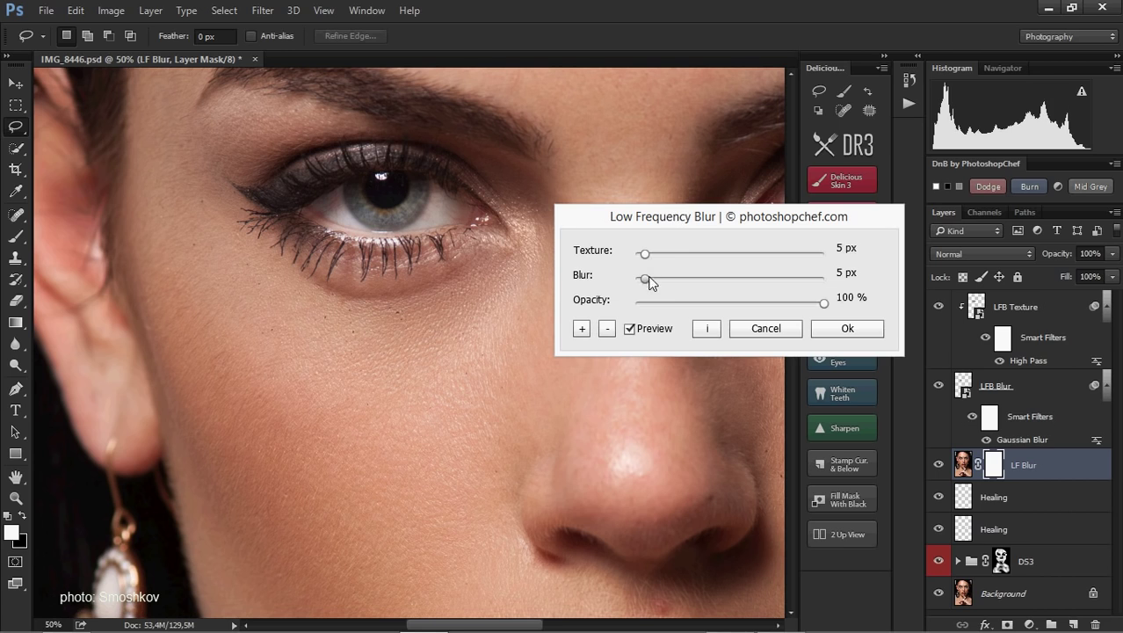
{"action": "left_click_drag", "start_coordinate": [693, 289], "coordinate": [687, 286]}
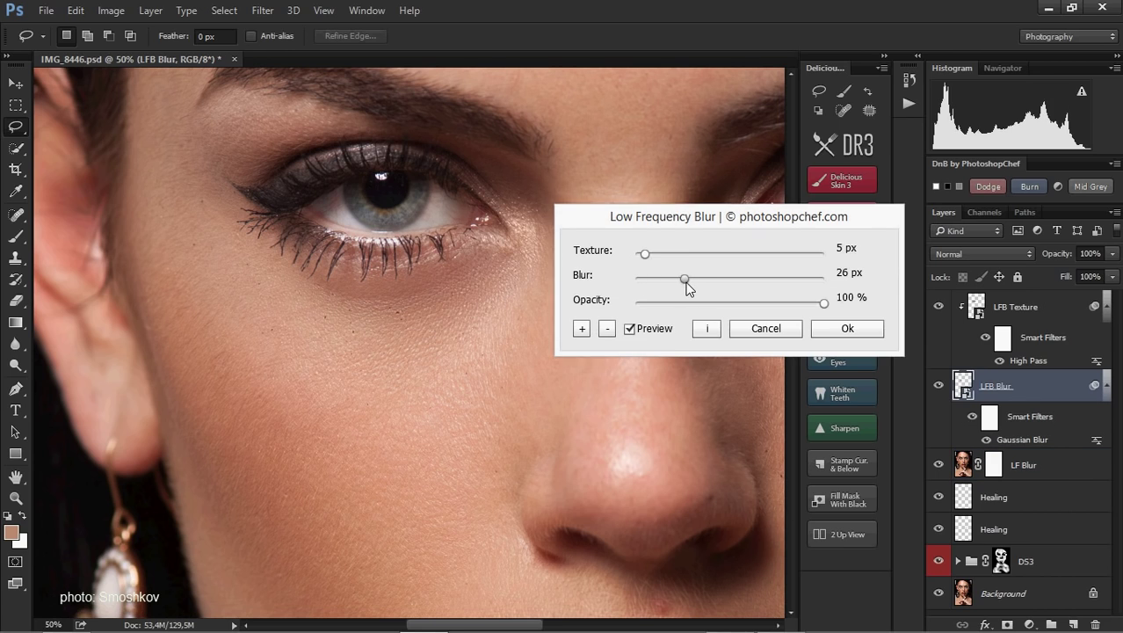
{"action": "left_click_drag", "start_coordinate": [823, 303], "coordinate": [799, 304]}
{"action": "left_click", "coordinate": [847, 328]}
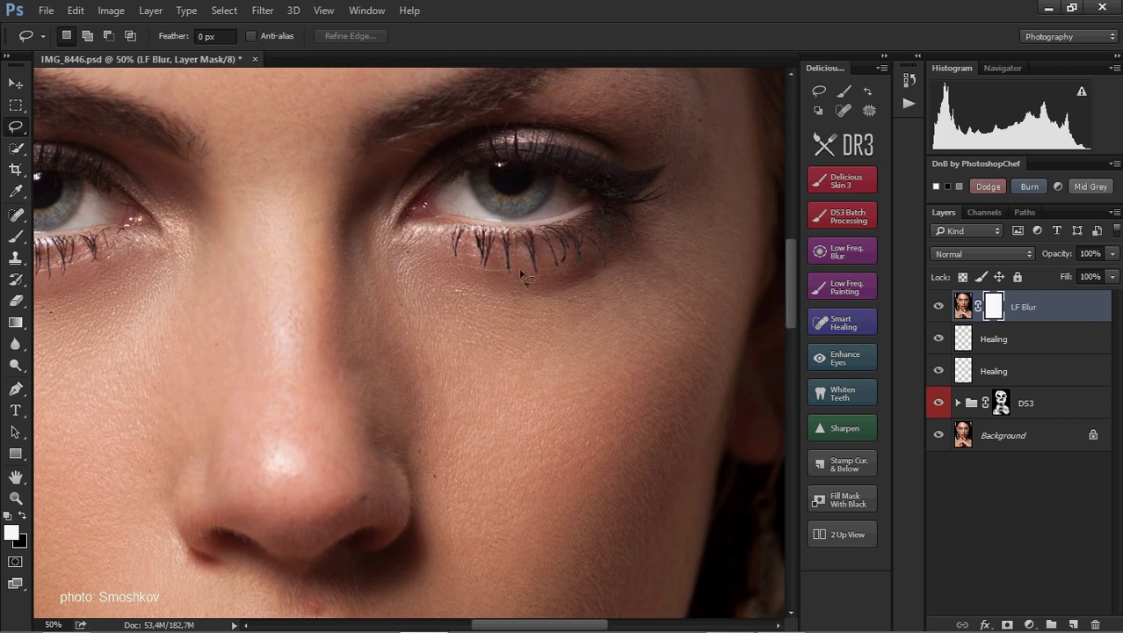
Re-select the under-eye skin and apply a 23 px low-frequency blur at reduced opacity
{"action": "left_click_drag", "start_coordinate": [631, 283], "coordinate": [458, 288]}
{"action": "left_click", "coordinate": [843, 287]}
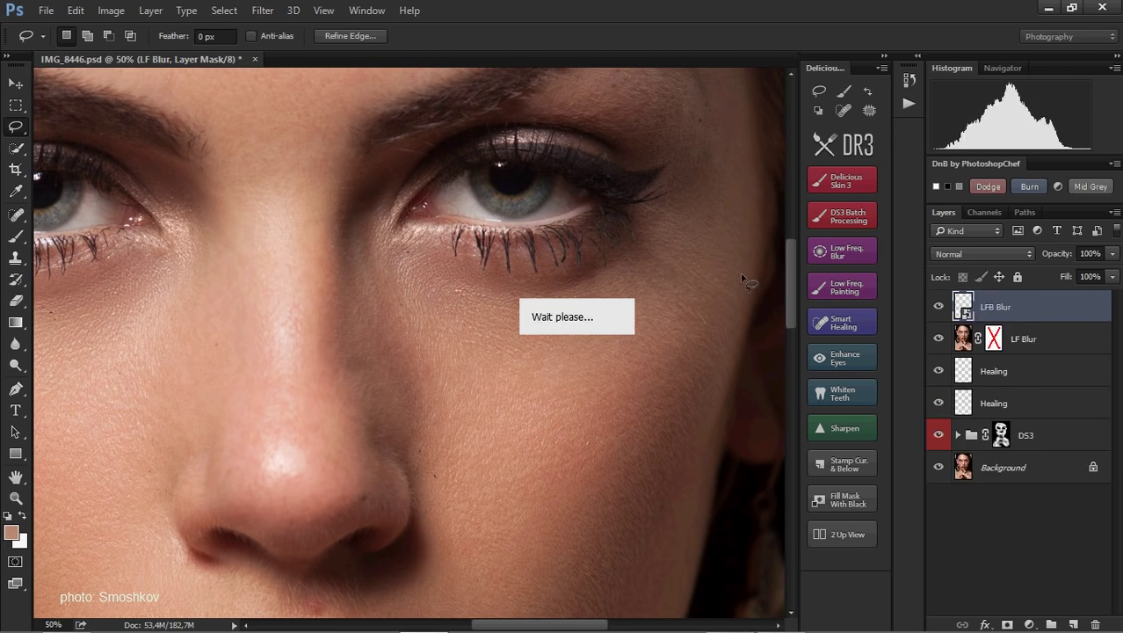
{"action": "left_click_drag", "start_coordinate": [656, 258], "coordinate": [359, 356]}
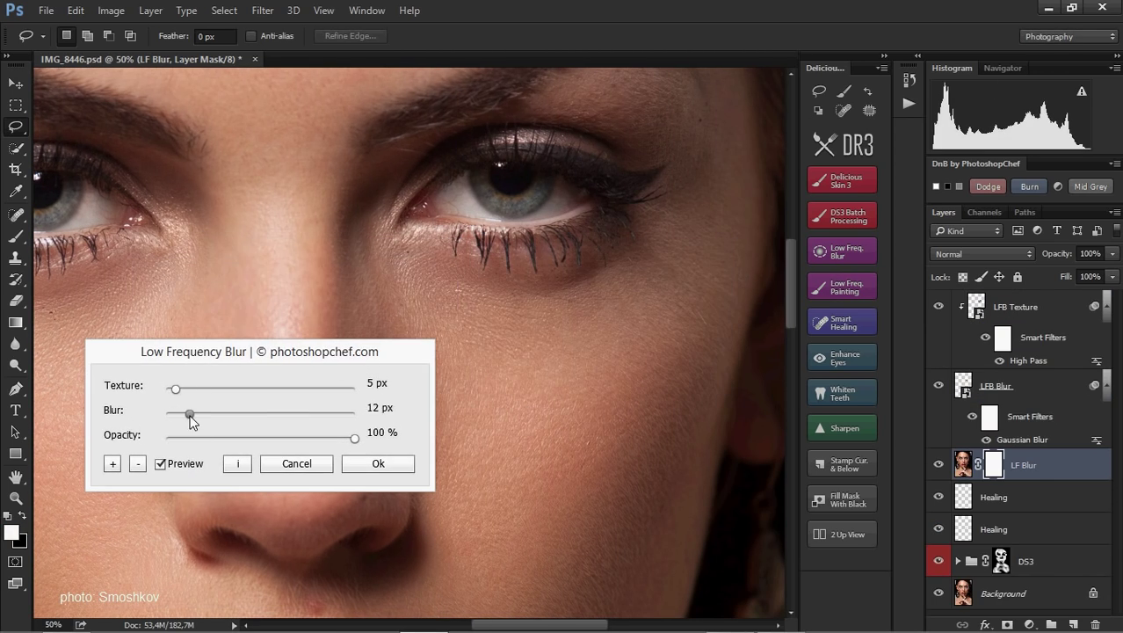
{"action": "left_click_drag", "start_coordinate": [217, 419], "coordinate": [212, 417]}
{"action": "left_click_drag", "start_coordinate": [355, 439], "coordinate": [327, 448]}
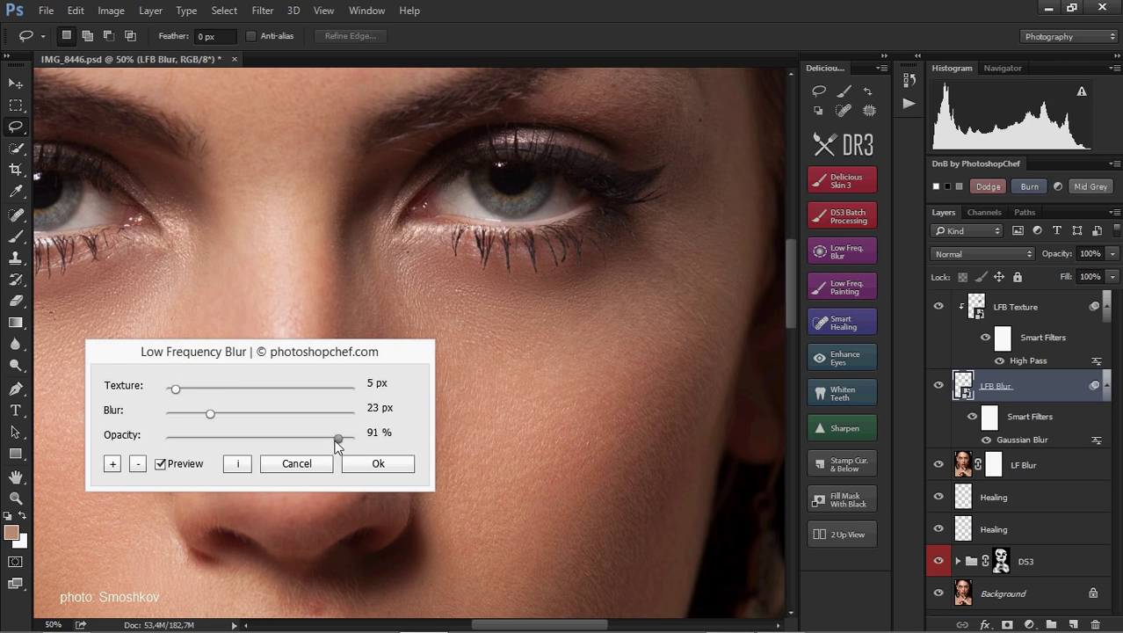
{"action": "left_click", "coordinate": [385, 462]}
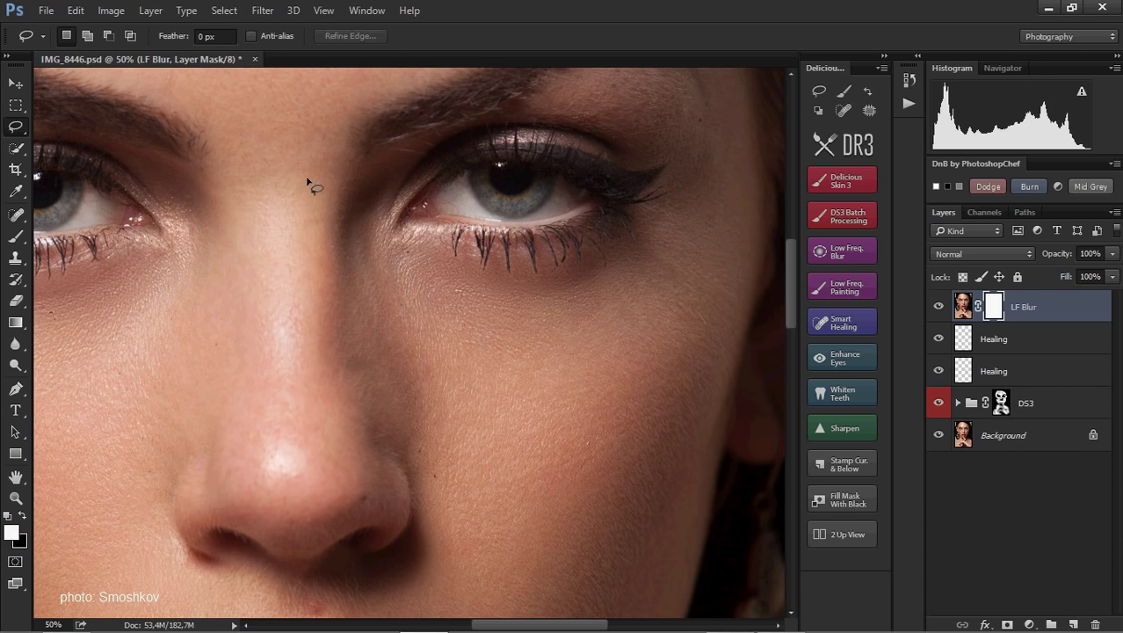
Select the skin beside the nose bridge and run Low Freq. Painting: 19 px texture, 42 px blur, 85% opacity
{"action": "left_click_drag", "start_coordinate": [383, 192], "coordinate": [387, 189]}
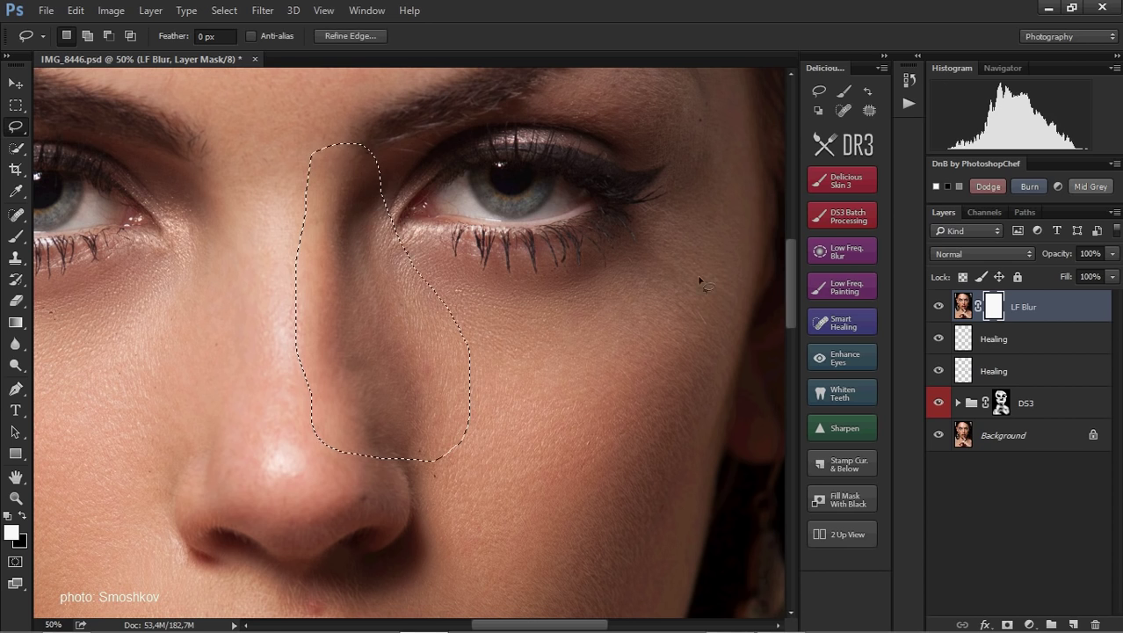
{"action": "left_click", "coordinate": [845, 283]}
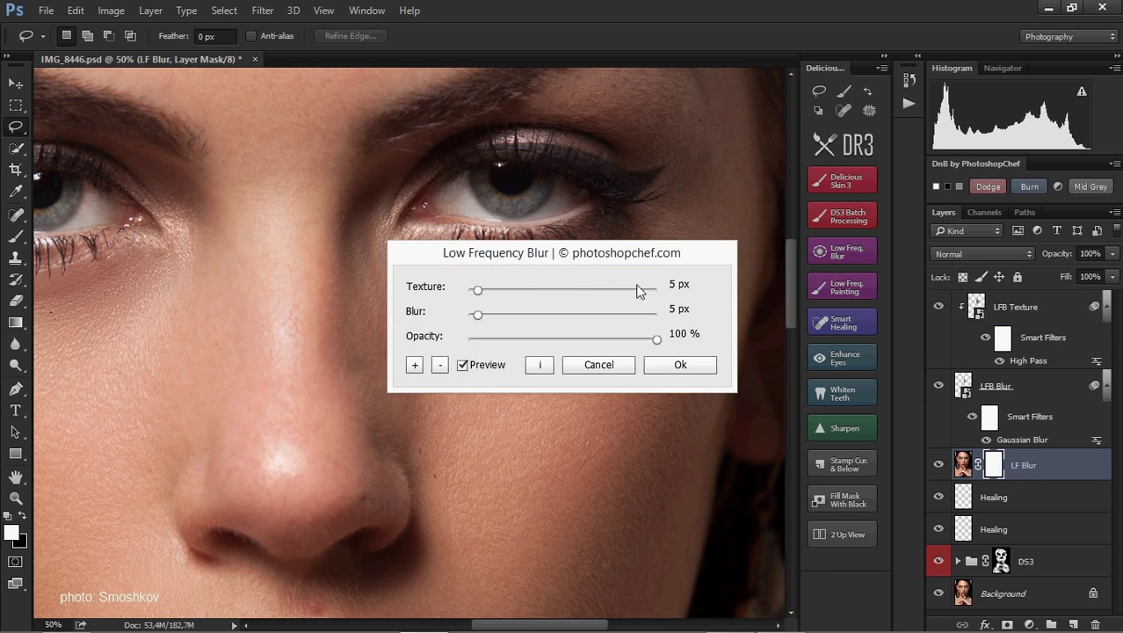
{"action": "left_click_drag", "start_coordinate": [672, 293], "coordinate": [658, 286]}
{"action": "left_click_drag", "start_coordinate": [610, 250], "coordinate": [679, 276]}
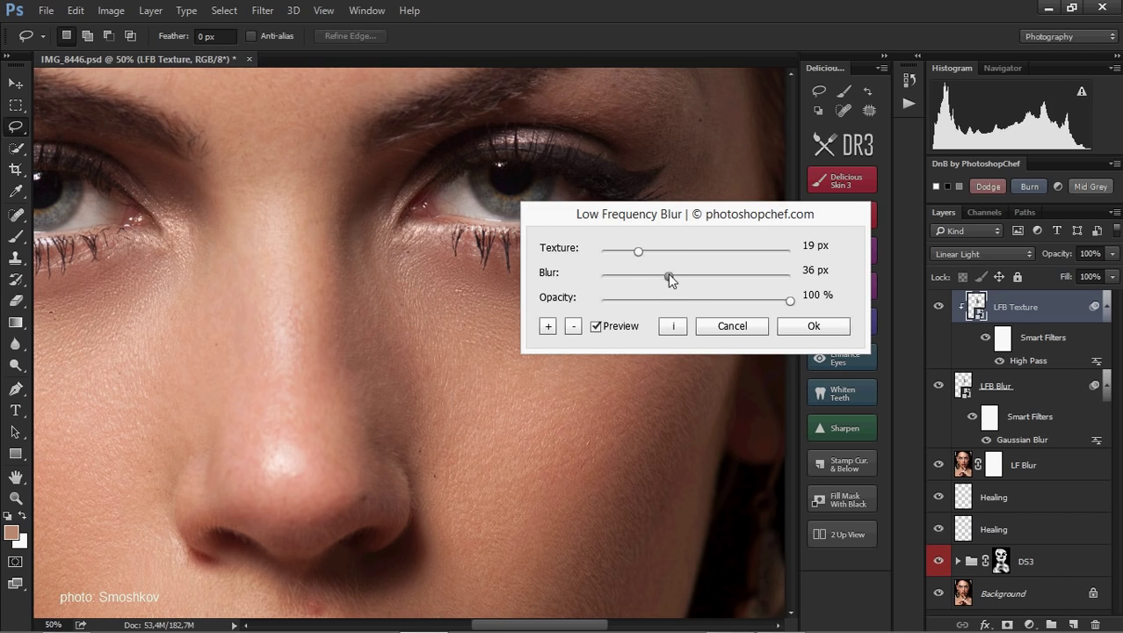
{"action": "left_click", "coordinate": [596, 327]}
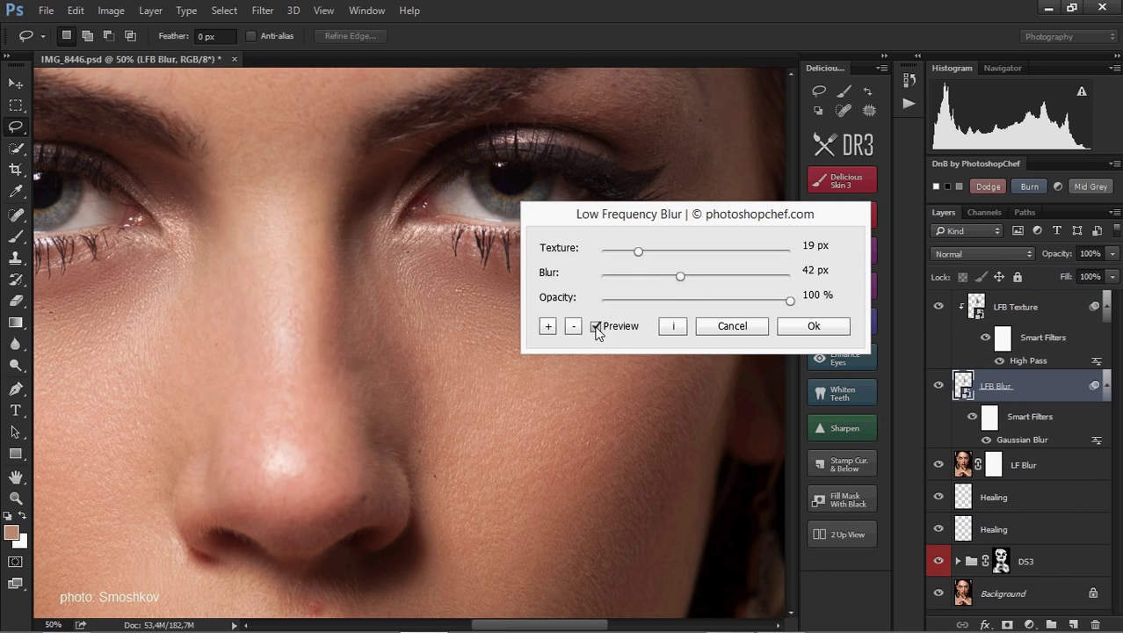
{"action": "left_click", "coordinate": [596, 326]}
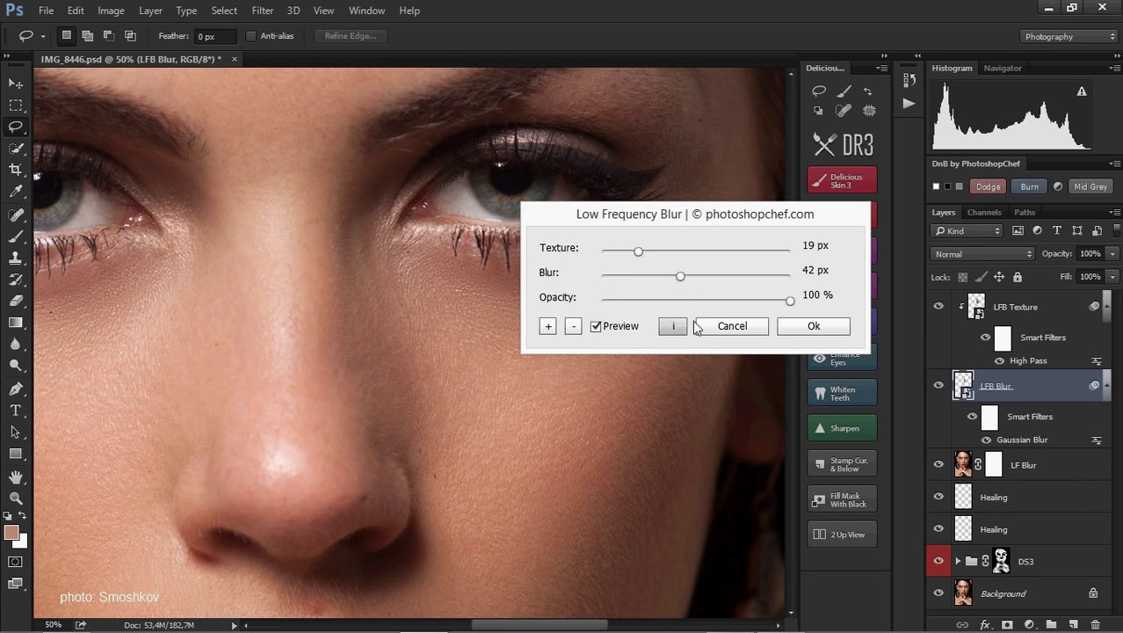
{"action": "left_click", "coordinate": [807, 326]}
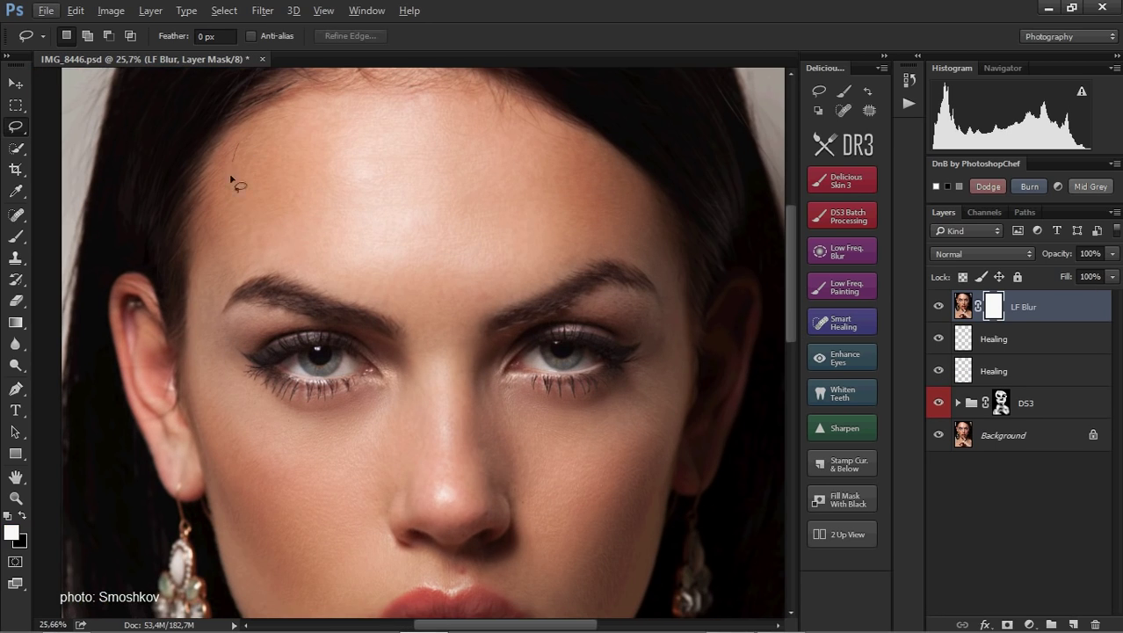
Lasso the forehead and run Low Freq. Painting with 46 px blur, 19 px texture and 84% opacity
{"action": "left_click_drag", "start_coordinate": [587, 152], "coordinate": [239, 145]}
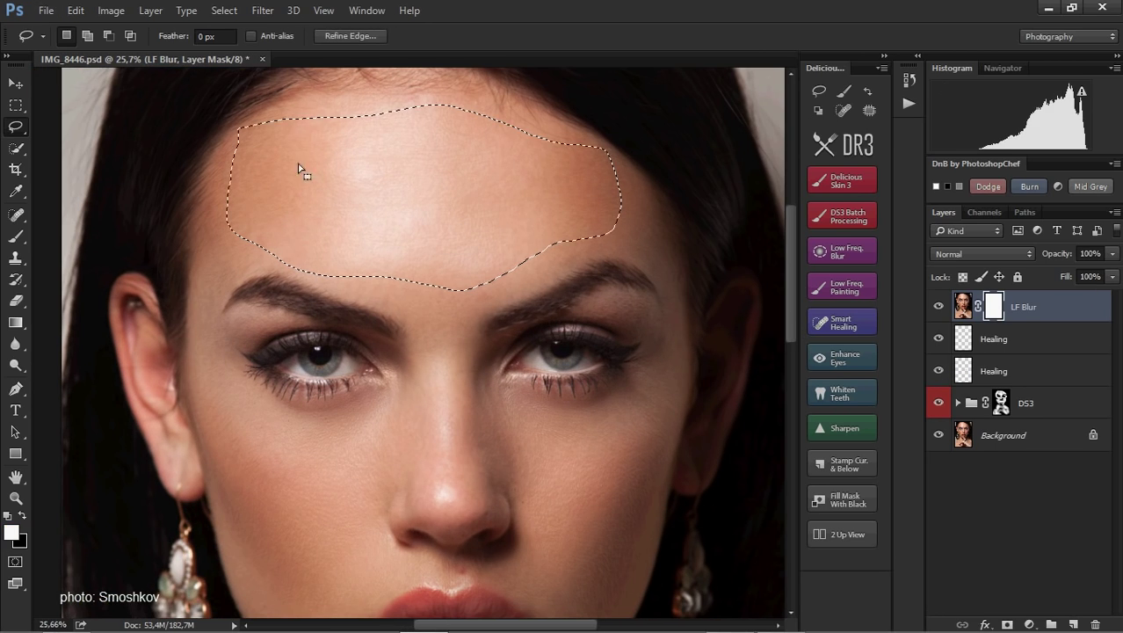
{"action": "left_click", "coordinate": [842, 325]}
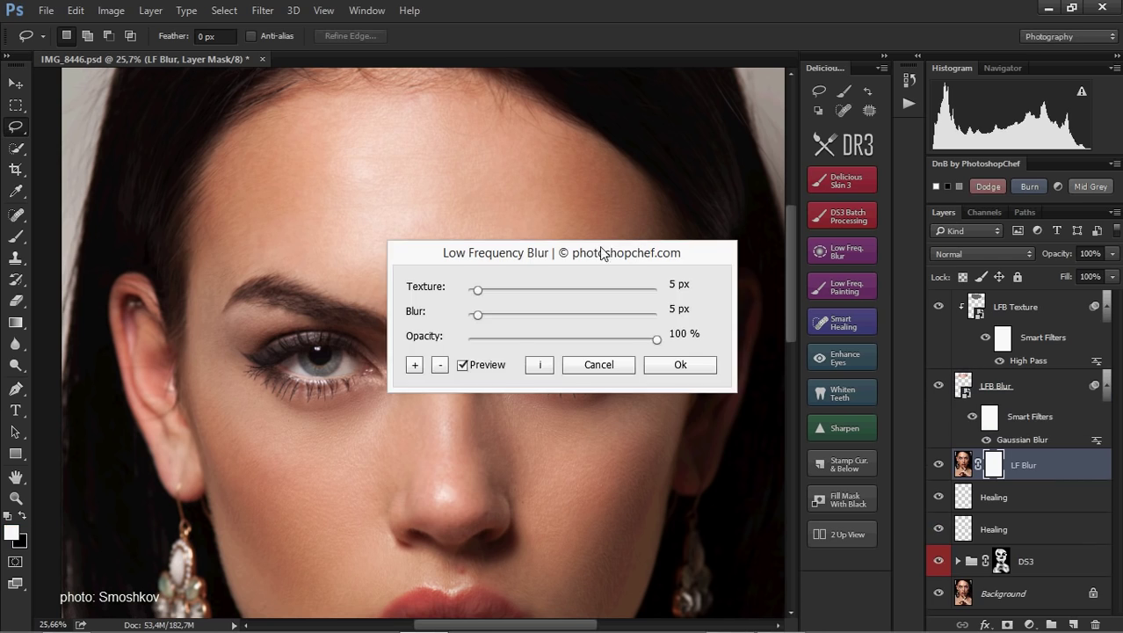
{"action": "left_click_drag", "start_coordinate": [376, 449], "coordinate": [456, 452]}
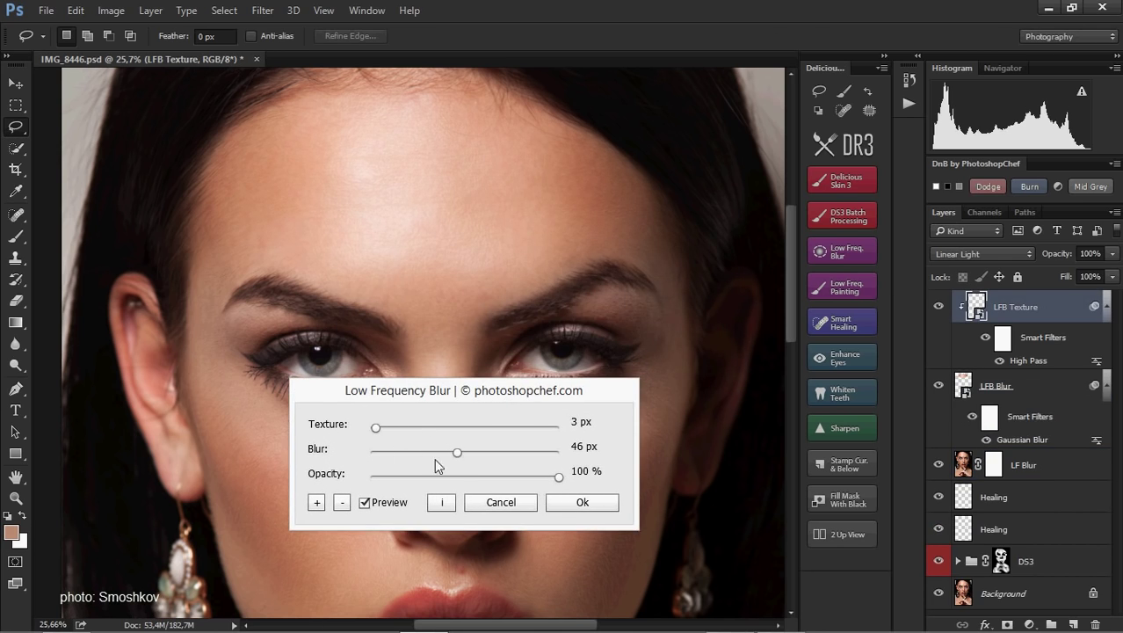
{"action": "left_click_drag", "start_coordinate": [375, 428], "coordinate": [407, 436]}
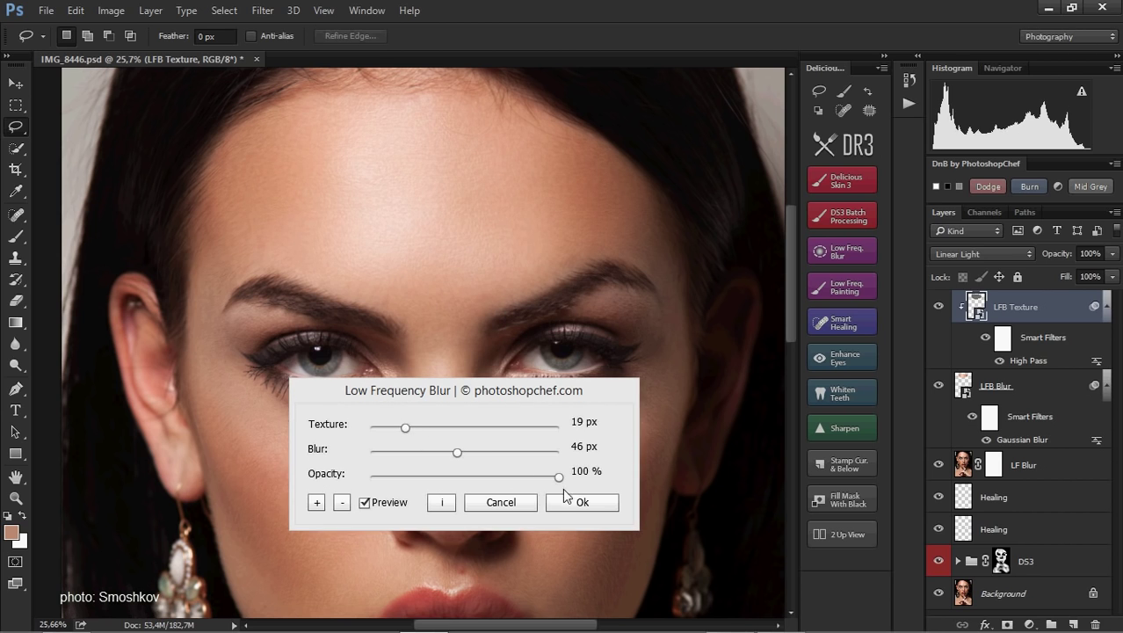
{"action": "left_click_drag", "start_coordinate": [559, 478], "coordinate": [534, 479]}
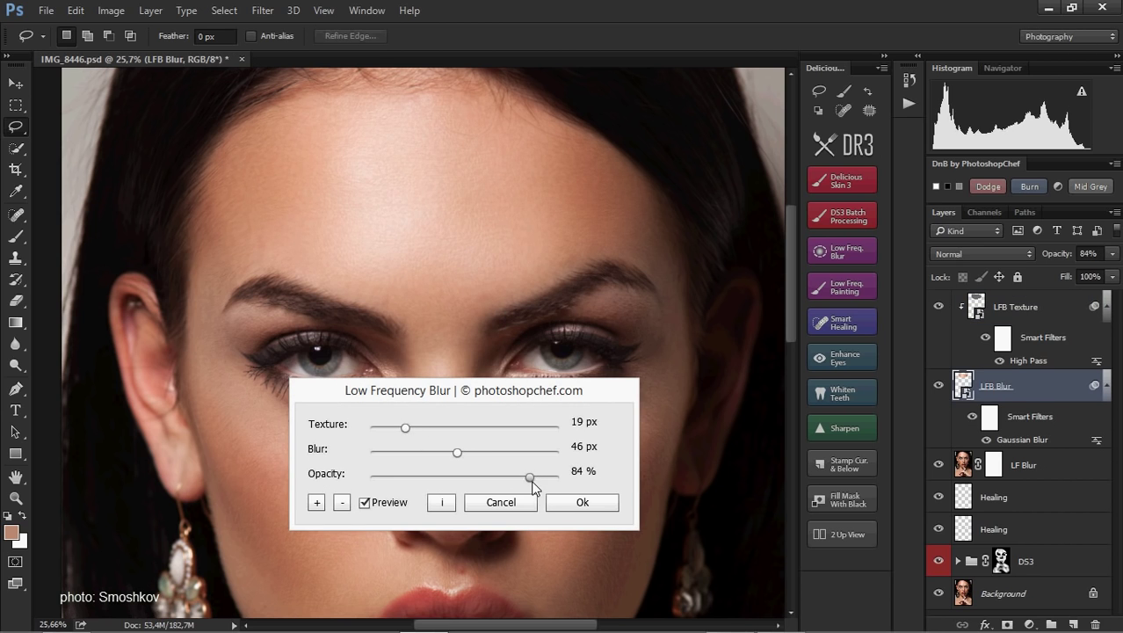
{"action": "left_click", "coordinate": [580, 502]}
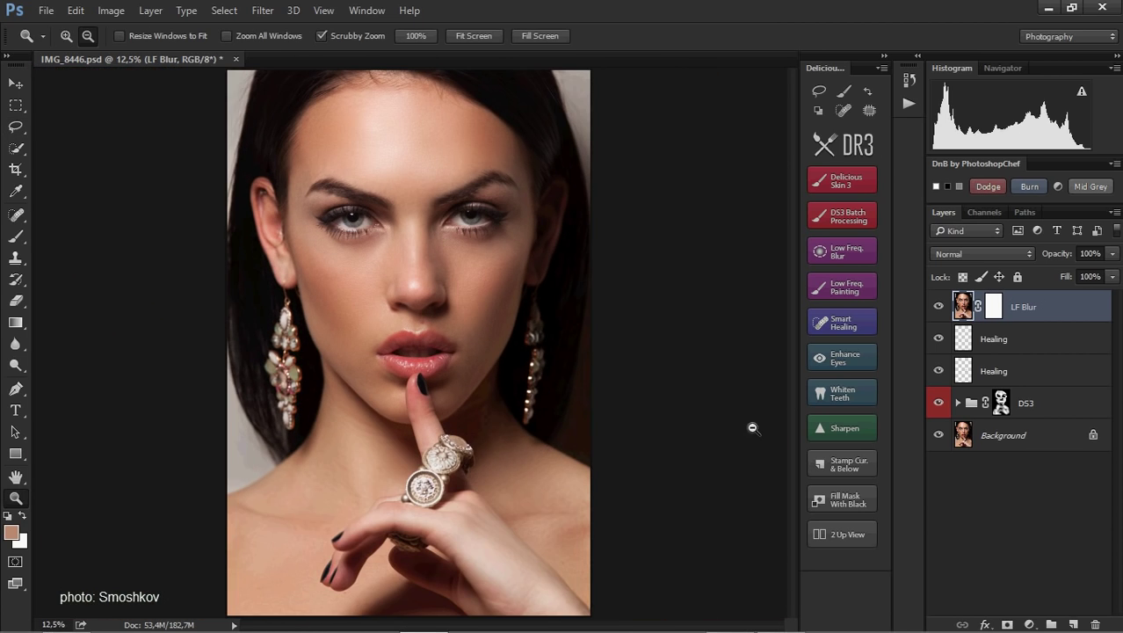
{"action": "left_click", "coordinate": [939, 435], "text": "alt"}
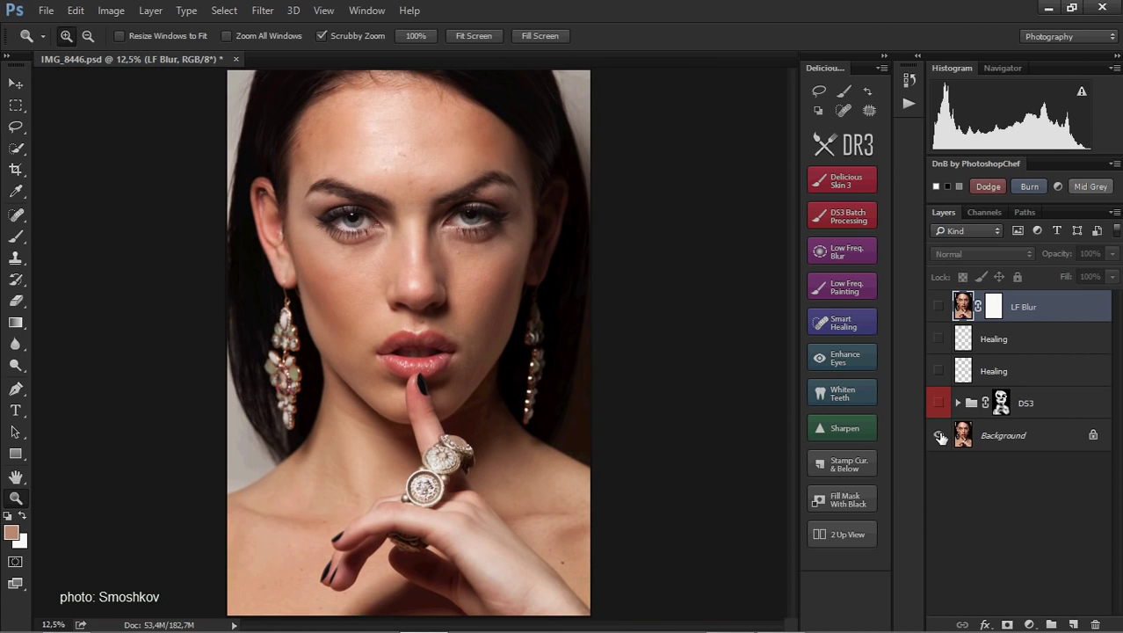
{"action": "left_click", "coordinate": [939, 435], "text": "alt"}
{"action": "left_click", "coordinate": [939, 435], "text": "alt"}
{"action": "left_click", "coordinate": [939, 435], "text": "alt"}
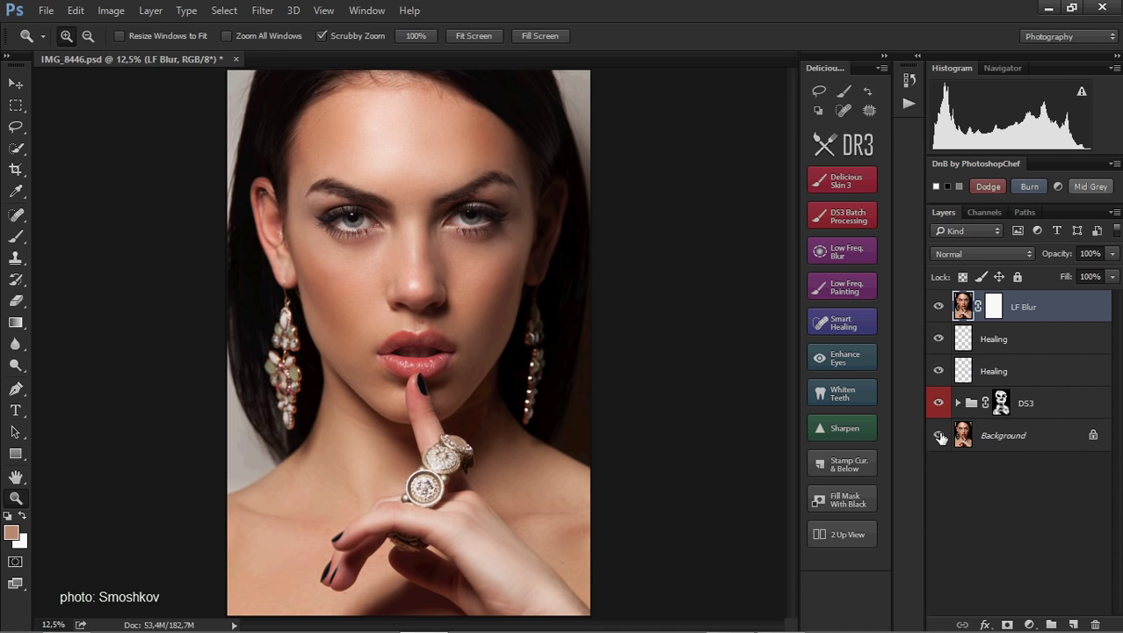
{"action": "left_click", "coordinate": [939, 435], "text": "alt"}
{"action": "left_click", "coordinate": [939, 435], "text": "alt"}
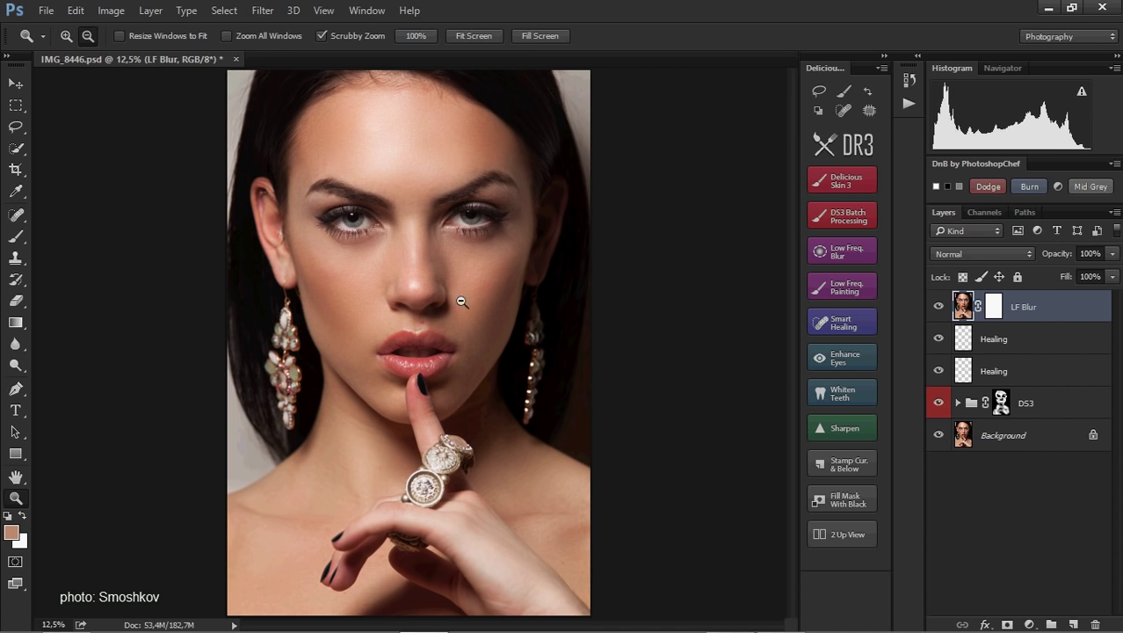
{"action": "scroll", "coordinate": [461, 302], "scroll_direction": "up", "scroll_amount": 2}
{"action": "scroll", "coordinate": [454, 340], "scroll_direction": "down", "scroll_amount": 1}
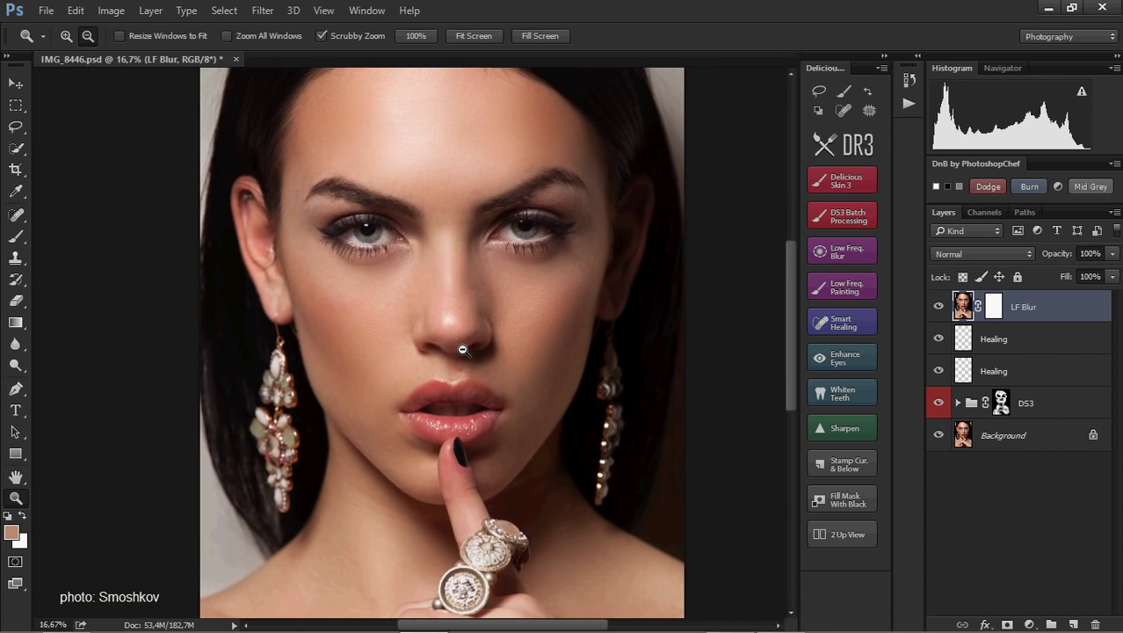
{"action": "left_click", "coordinate": [939, 435], "text": "alt"}
{"action": "left_click", "coordinate": [939, 435], "text": "alt"}
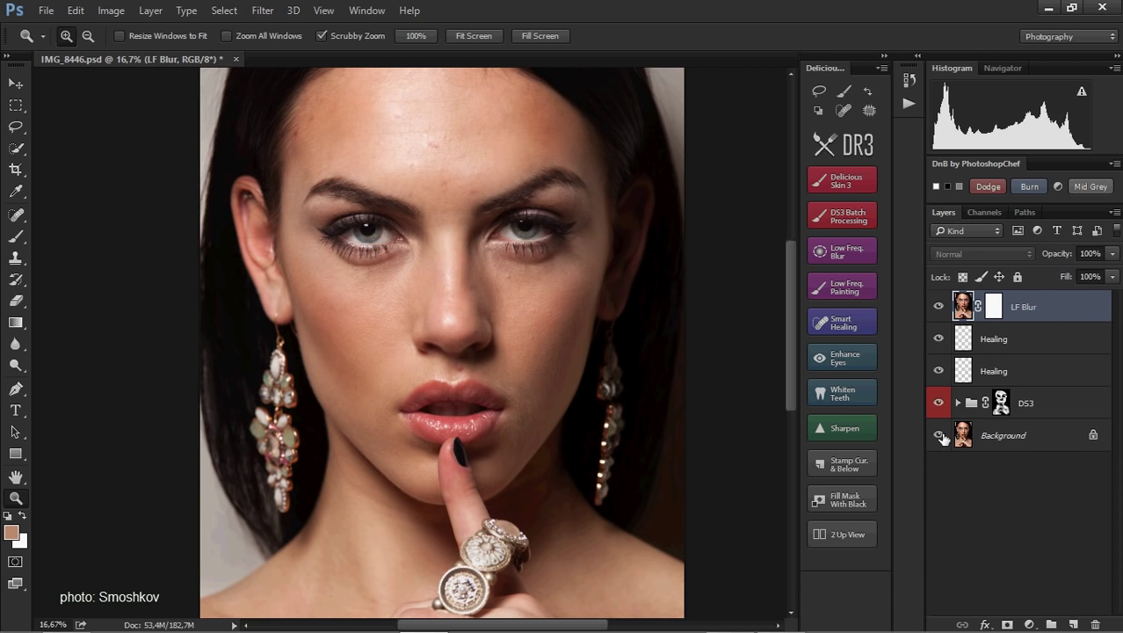